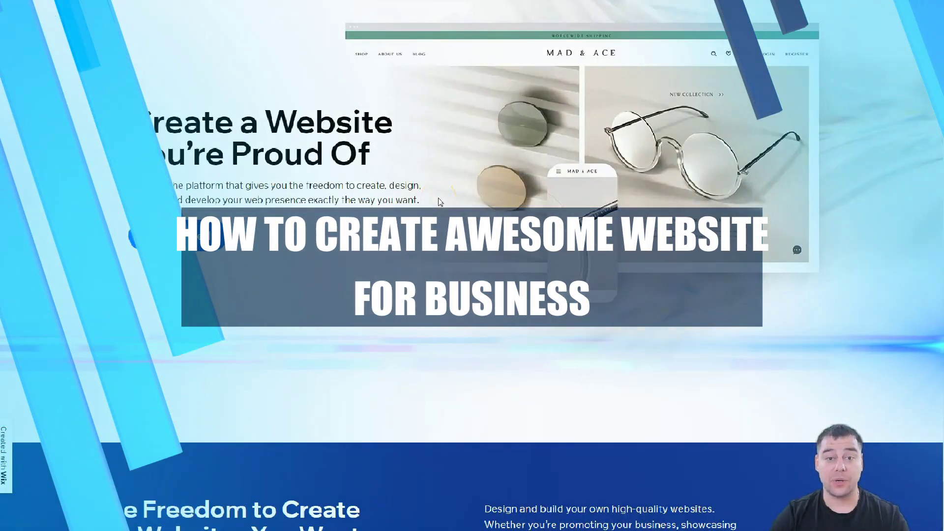
Step: Pick Other as the kind of website on the 'What kind of website' page
{"action": "scroll", "coordinate": [432, 214], "scroll_direction": "down", "scroll_amount": 1}
{"action": "scroll", "coordinate": [433, 214], "scroll_direction": "down", "scroll_amount": 5}
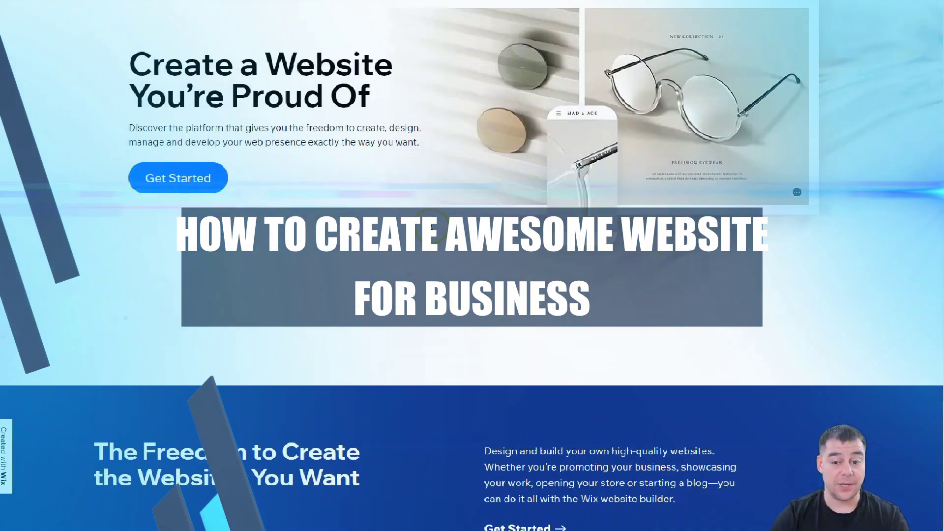
{"action": "scroll", "coordinate": [472, 265], "scroll_direction": "down", "scroll_amount": 8}
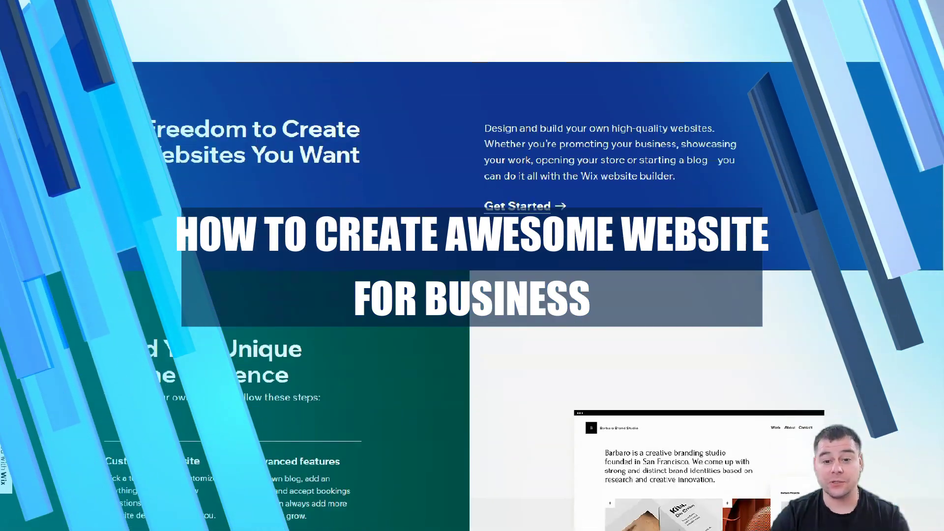
{"action": "scroll", "coordinate": [428, 236], "scroll_direction": "down", "scroll_amount": 7}
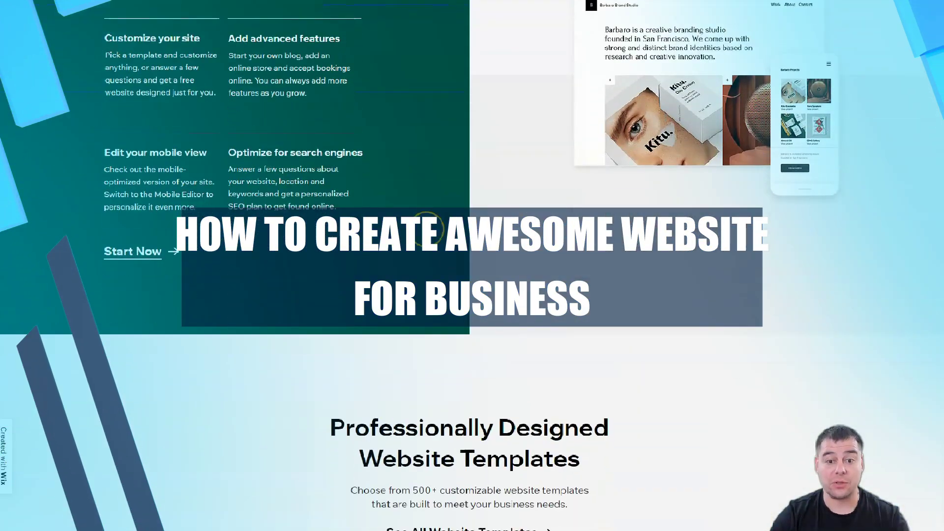
{"action": "scroll", "coordinate": [429, 236], "scroll_direction": "down", "scroll_amount": 8}
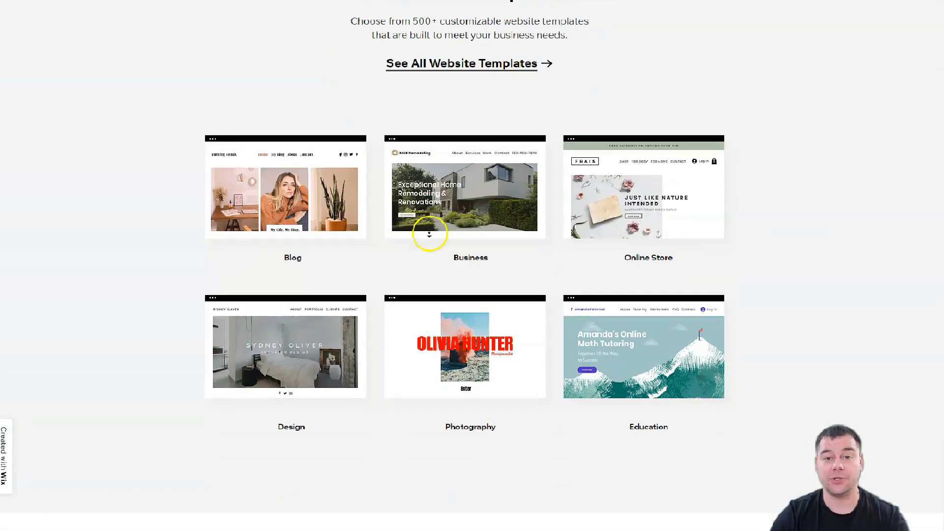
{"action": "scroll", "coordinate": [430, 229], "scroll_direction": "down", "scroll_amount": 7}
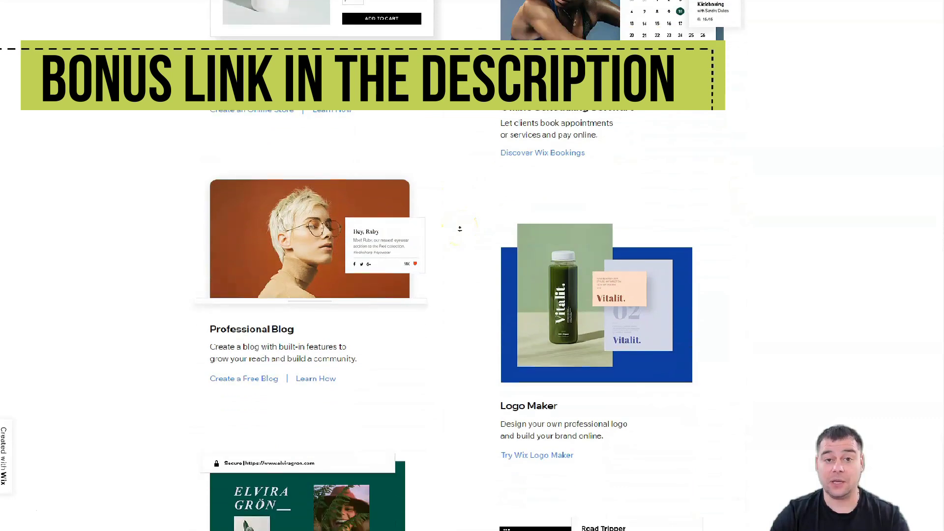
{"action": "scroll", "coordinate": [459, 229], "scroll_direction": "down", "scroll_amount": 7}
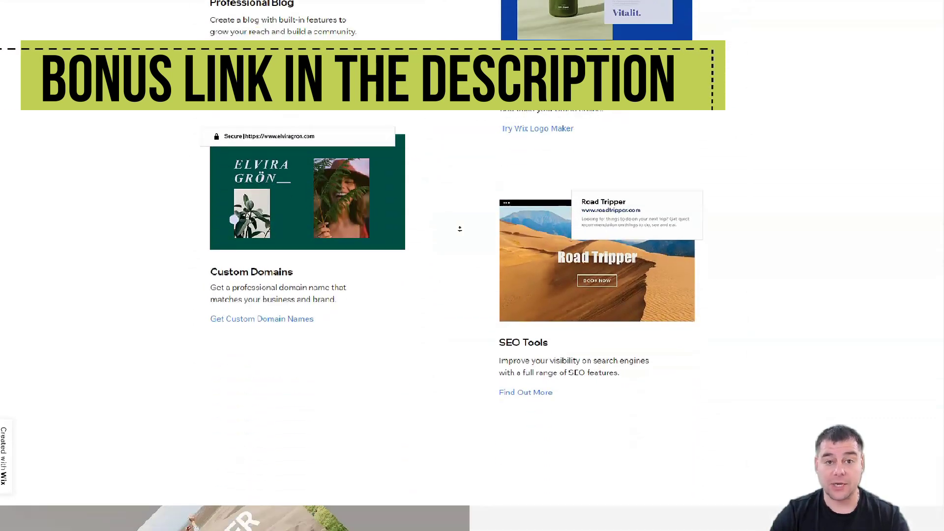
{"action": "scroll", "coordinate": [460, 228], "scroll_direction": "down", "scroll_amount": 7}
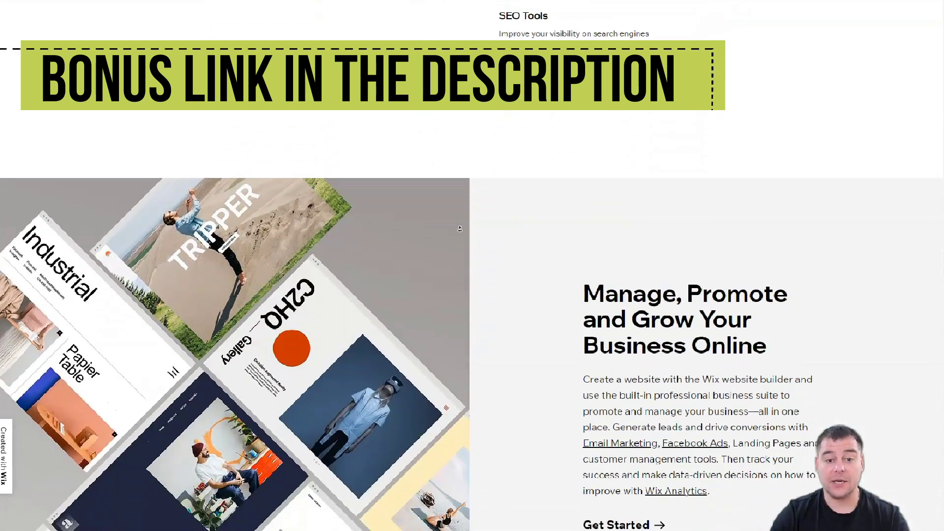
{"action": "scroll", "coordinate": [459, 229], "scroll_direction": "down", "scroll_amount": 7}
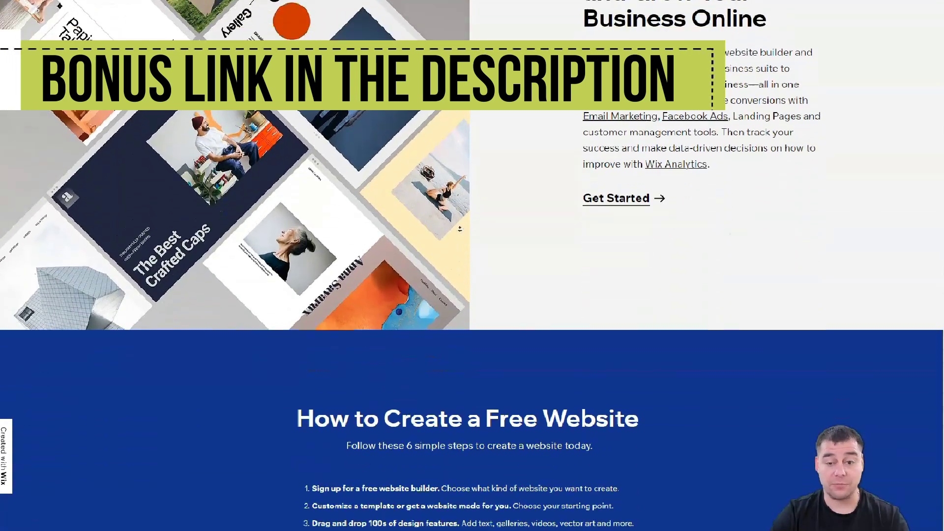
{"action": "scroll", "coordinate": [460, 228], "scroll_direction": "down", "scroll_amount": 7}
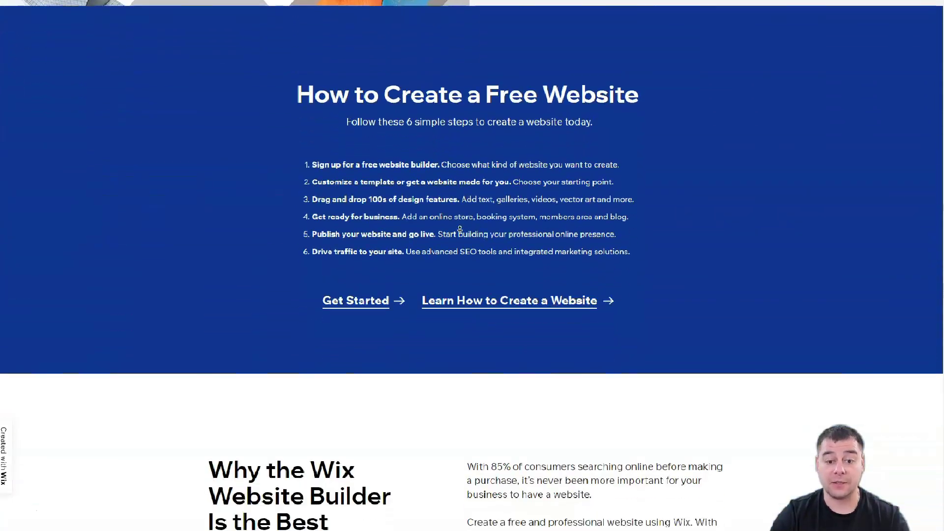
{"action": "scroll", "coordinate": [440, 232], "scroll_direction": "down", "scroll_amount": 4}
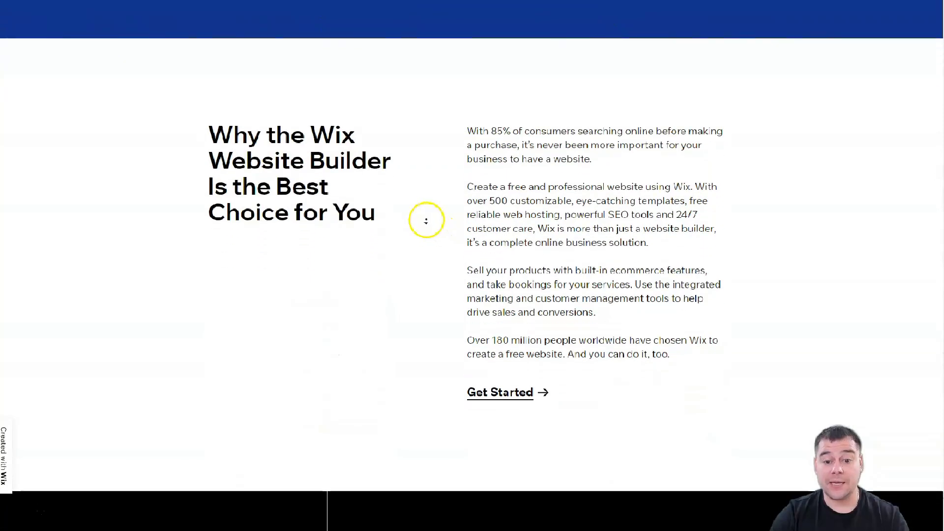
{"action": "scroll", "coordinate": [420, 218], "scroll_direction": "down", "scroll_amount": 6}
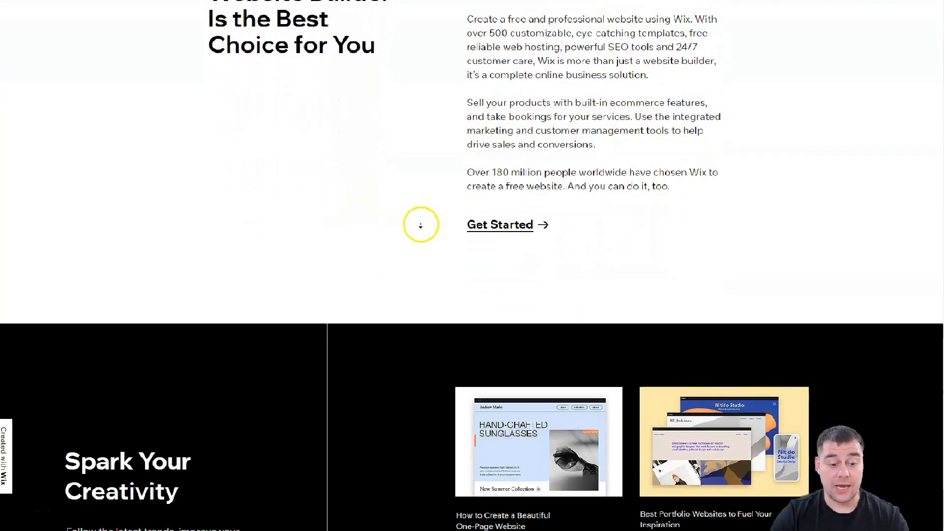
{"action": "scroll", "coordinate": [419, 232], "scroll_direction": "down", "scroll_amount": 10}
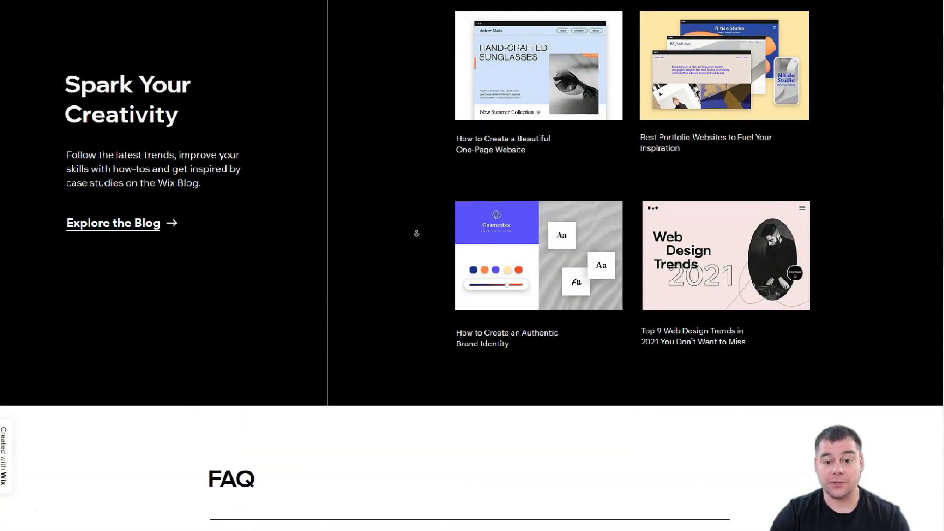
{"action": "scroll", "coordinate": [433, 239], "scroll_direction": "down", "scroll_amount": 3}
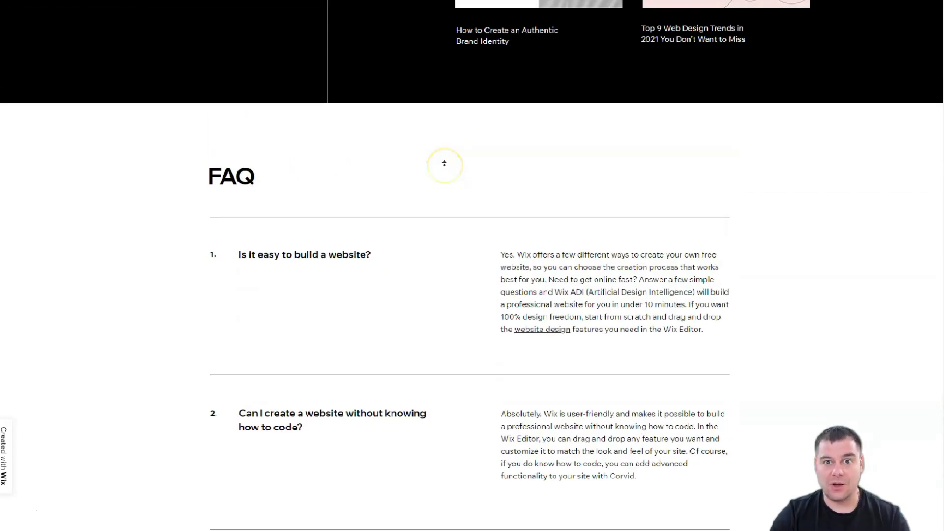
{"action": "scroll", "coordinate": [444, 162], "scroll_direction": "up", "scroll_amount": 9}
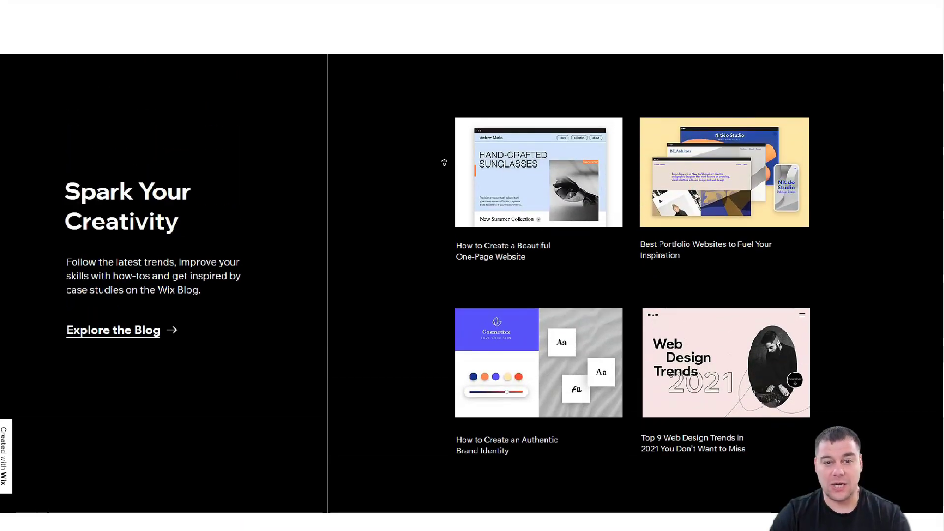
{"action": "scroll", "coordinate": [444, 161], "scroll_direction": "up", "scroll_amount": 9}
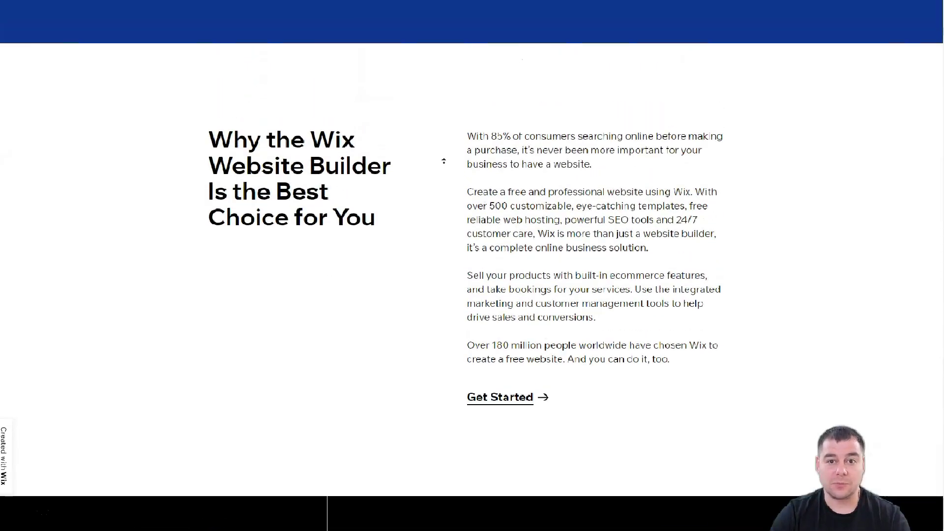
{"action": "scroll", "coordinate": [443, 161], "scroll_direction": "up", "scroll_amount": 9}
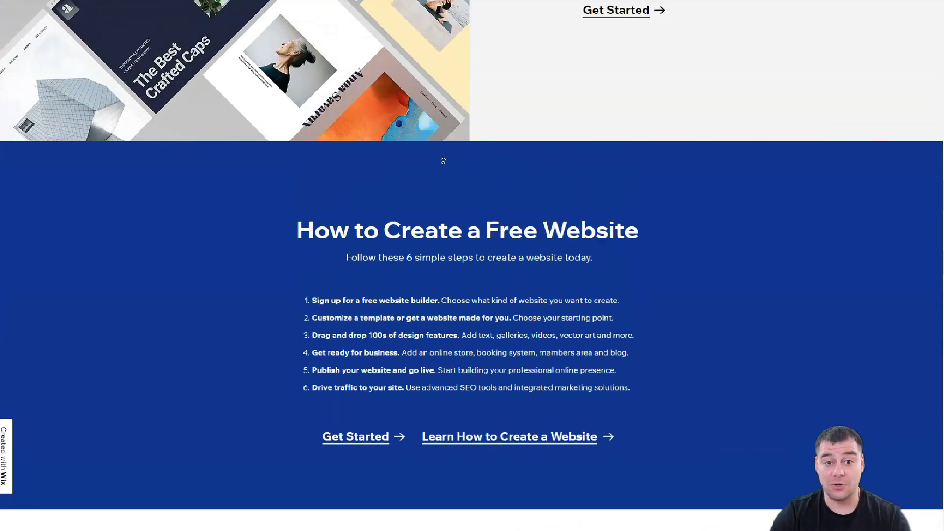
{"action": "scroll", "coordinate": [443, 161], "scroll_direction": "up", "scroll_amount": 9}
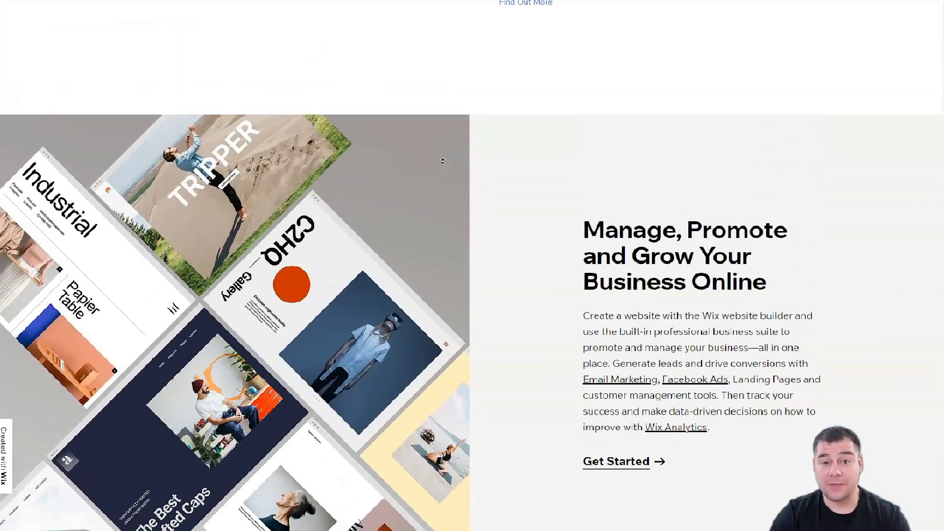
{"action": "scroll", "coordinate": [443, 160], "scroll_direction": "up", "scroll_amount": 9}
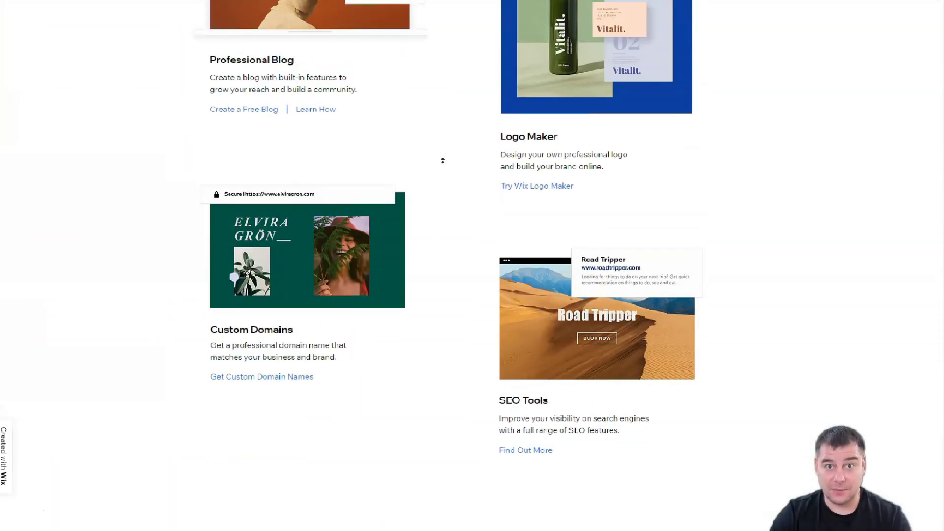
{"action": "scroll", "coordinate": [443, 160], "scroll_direction": "up", "scroll_amount": 10}
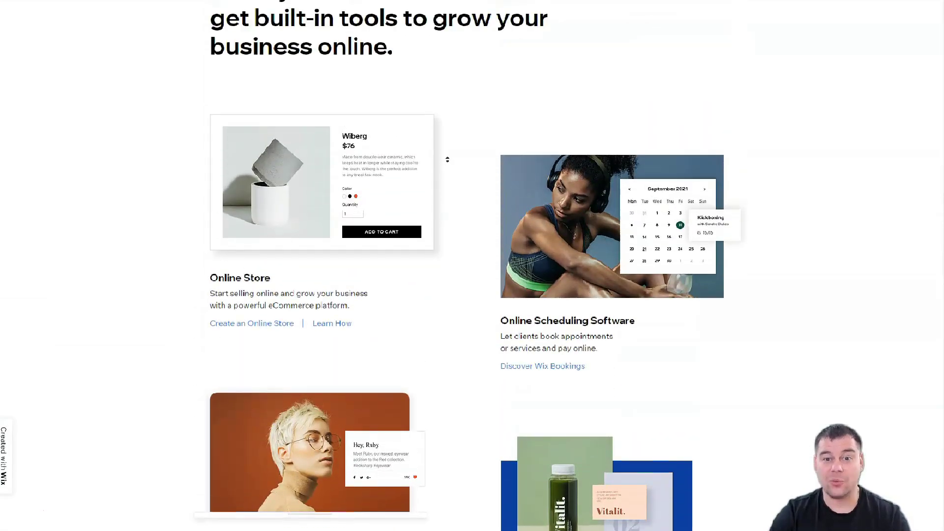
{"action": "scroll", "coordinate": [452, 156], "scroll_direction": "up", "scroll_amount": 13}
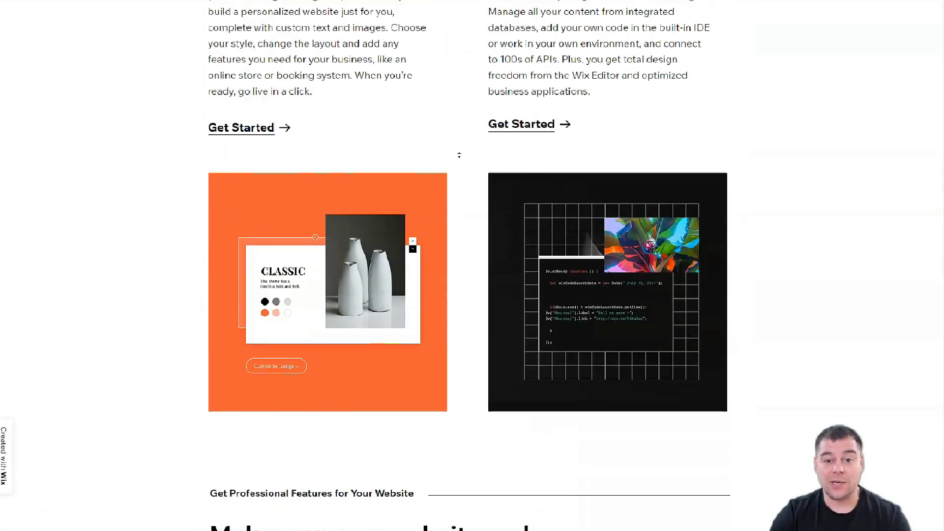
{"action": "scroll", "coordinate": [459, 155], "scroll_direction": "up", "scroll_amount": 13}
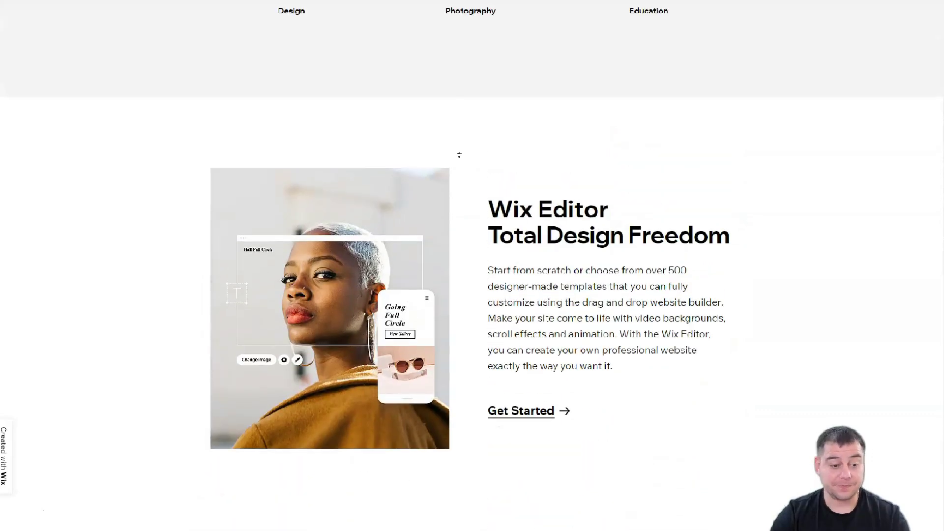
{"action": "scroll", "coordinate": [459, 155], "scroll_direction": "up", "scroll_amount": 13}
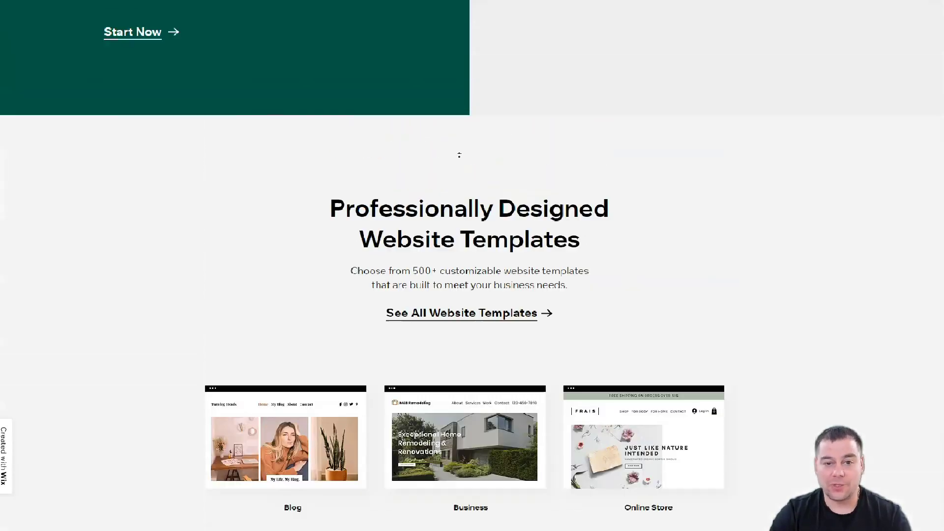
{"action": "scroll", "coordinate": [465, 132], "scroll_direction": "up", "scroll_amount": 14}
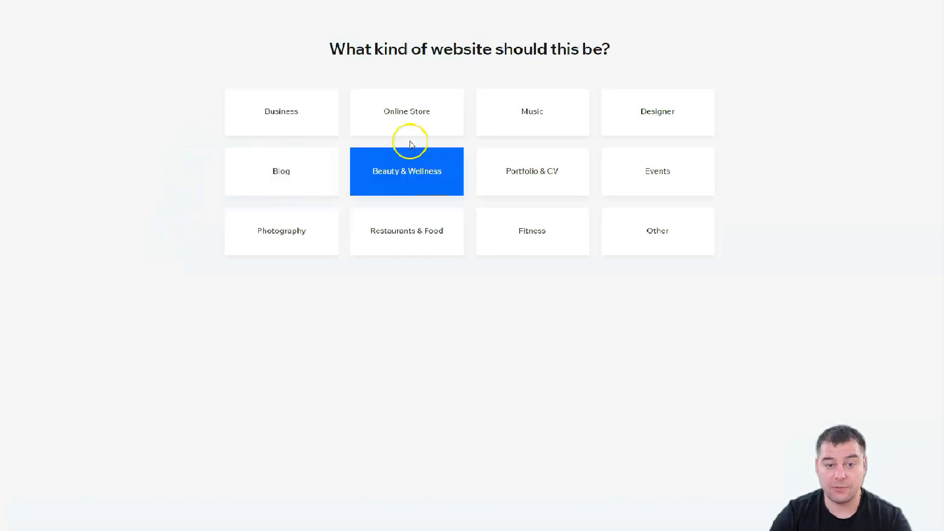
{"action": "left_click", "coordinate": [658, 239]}
{"action": "left_click", "coordinate": [644, 226]}
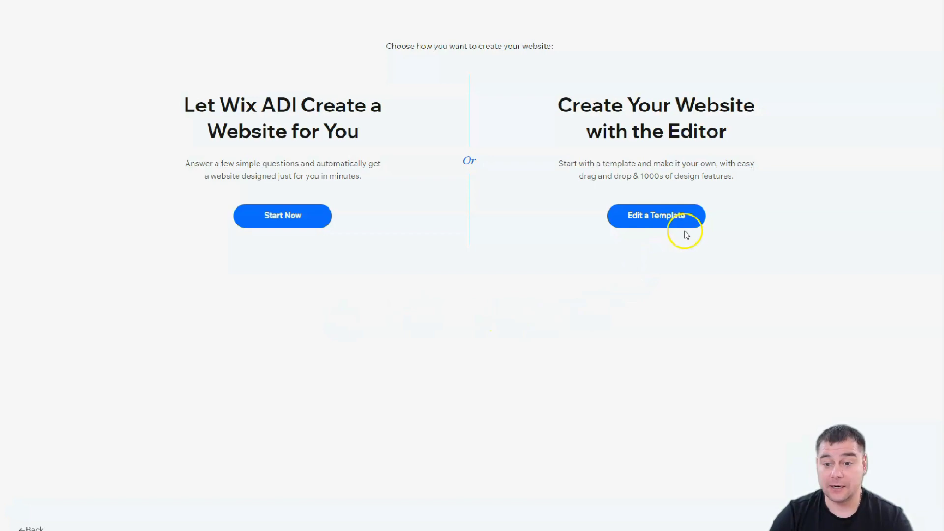
Step: Choose to build in the Editor, then browse the Creative and Blank template categories
{"action": "left_click", "coordinate": [650, 218]}
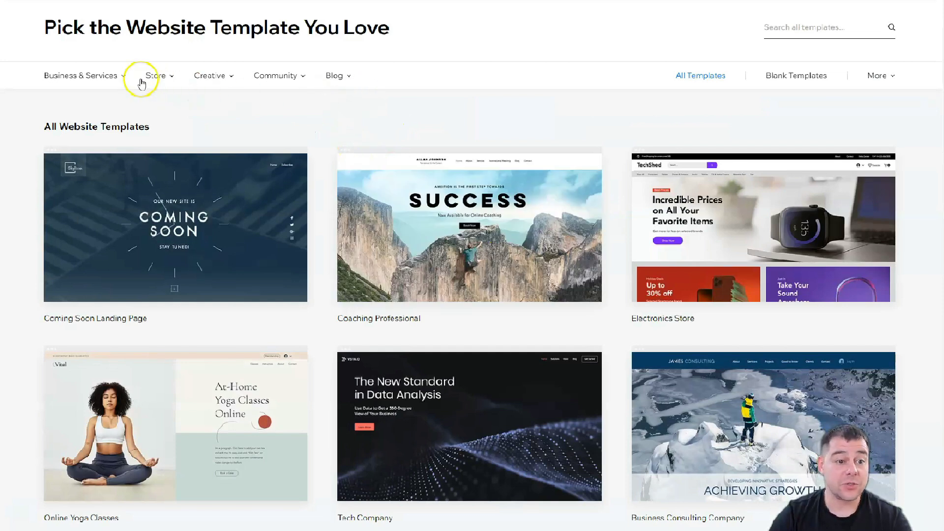
{"action": "mouse_move", "coordinate": [122, 79]}
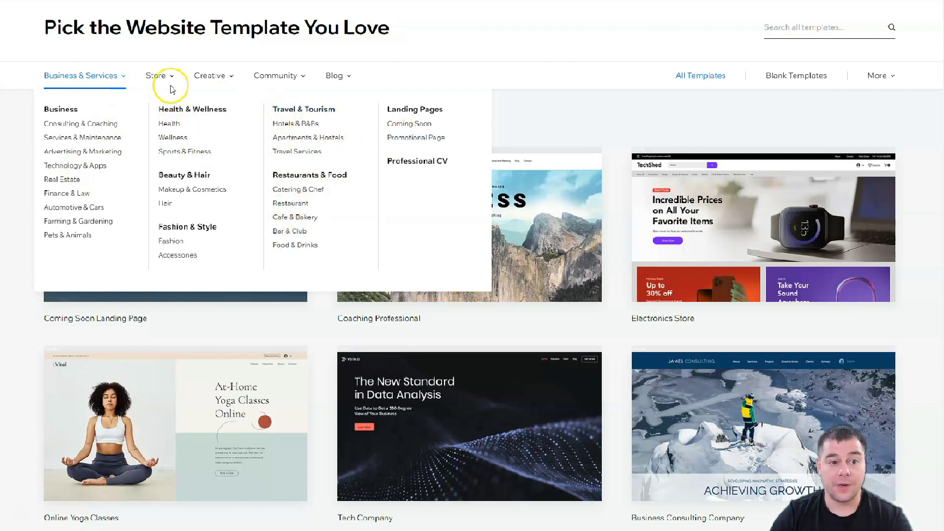
{"action": "mouse_move", "coordinate": [162, 78]}
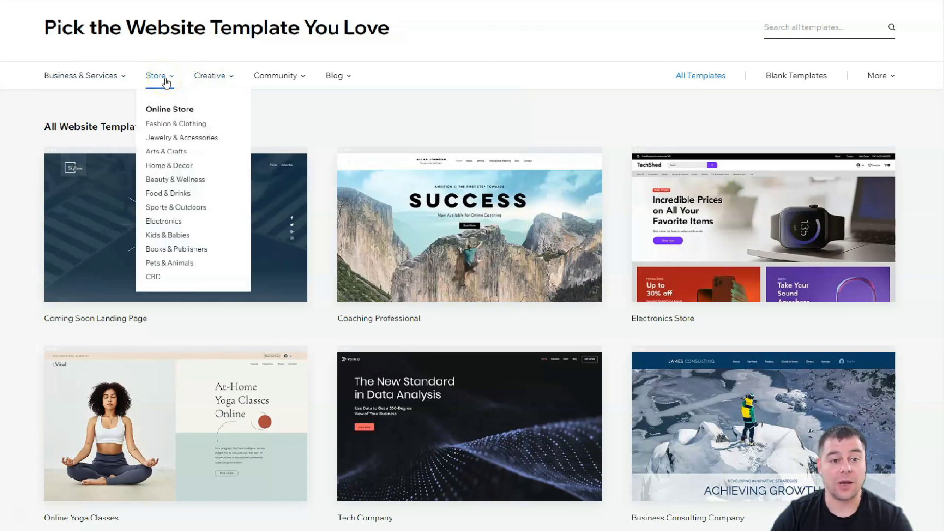
{"action": "left_click", "coordinate": [222, 76]}
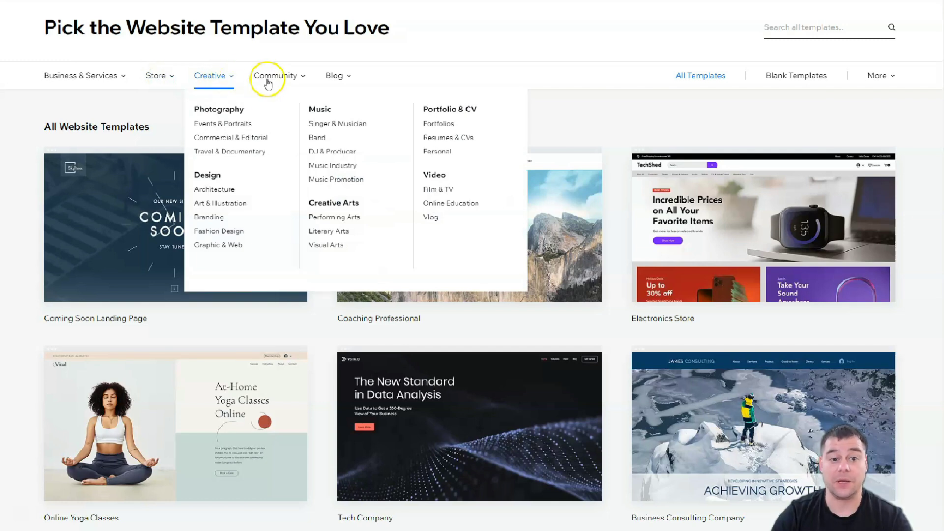
{"action": "mouse_move", "coordinate": [292, 80]}
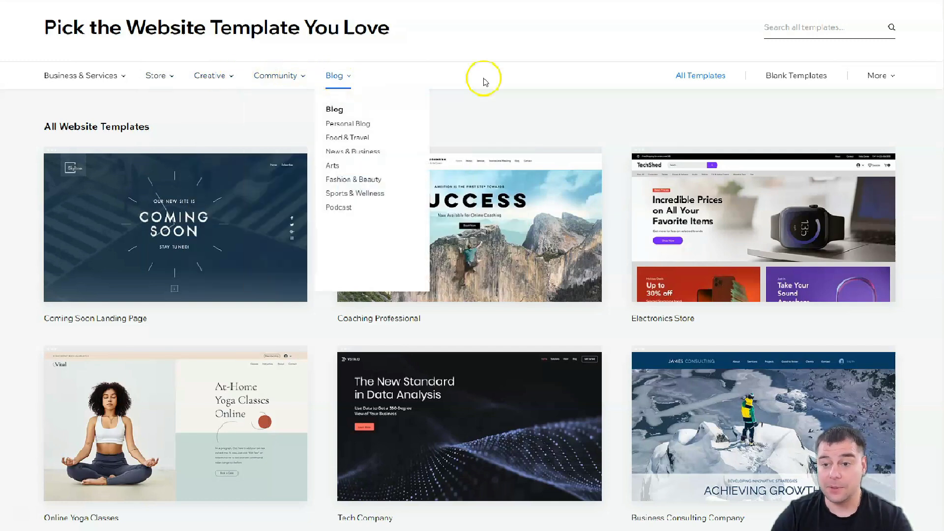
{"action": "left_click", "coordinate": [796, 76]}
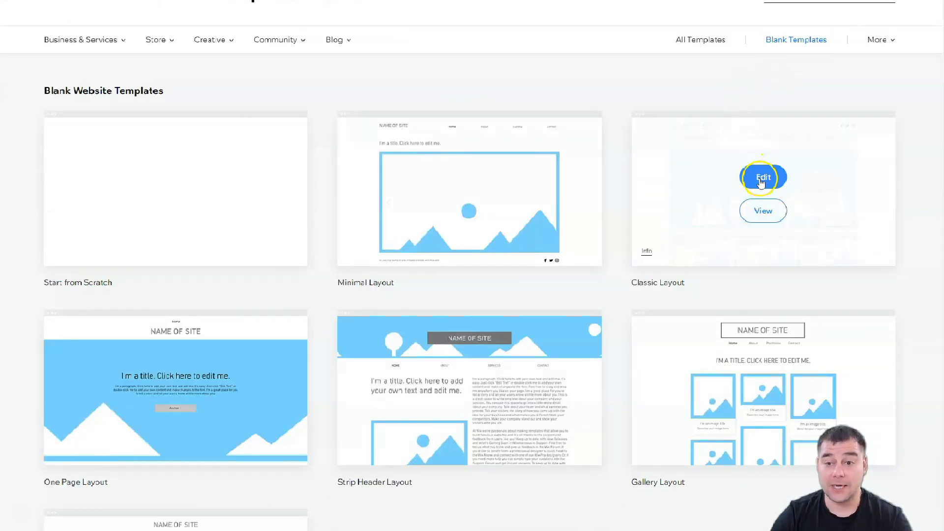
Step: Go to page 5 of the All Templates gallery
{"action": "scroll", "coordinate": [708, 147], "scroll_direction": "down", "scroll_amount": 4}
{"action": "scroll", "coordinate": [747, 183], "scroll_direction": "up", "scroll_amount": 1}
{"action": "scroll", "coordinate": [728, 197], "scroll_direction": "up", "scroll_amount": 4}
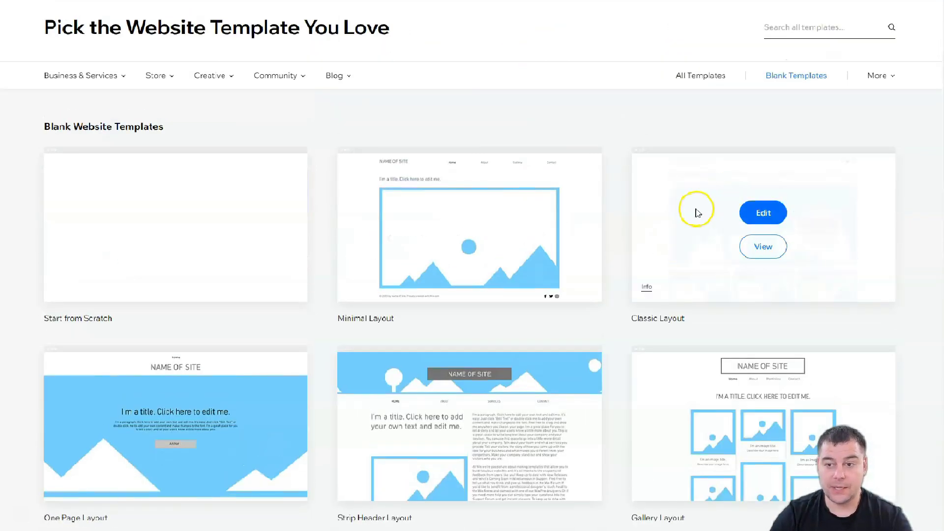
{"action": "mouse_move", "coordinate": [890, 81]}
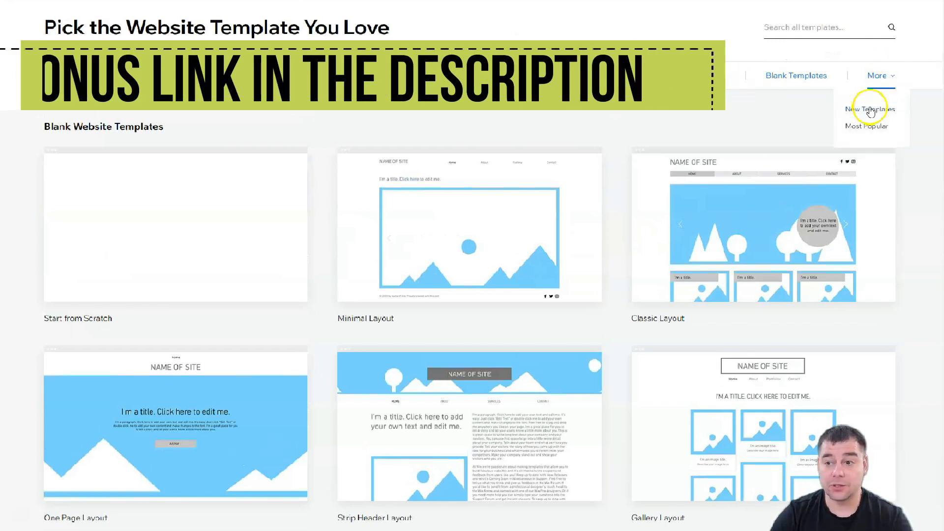
{"action": "scroll", "coordinate": [488, 123], "scroll_direction": "down", "scroll_amount": 12}
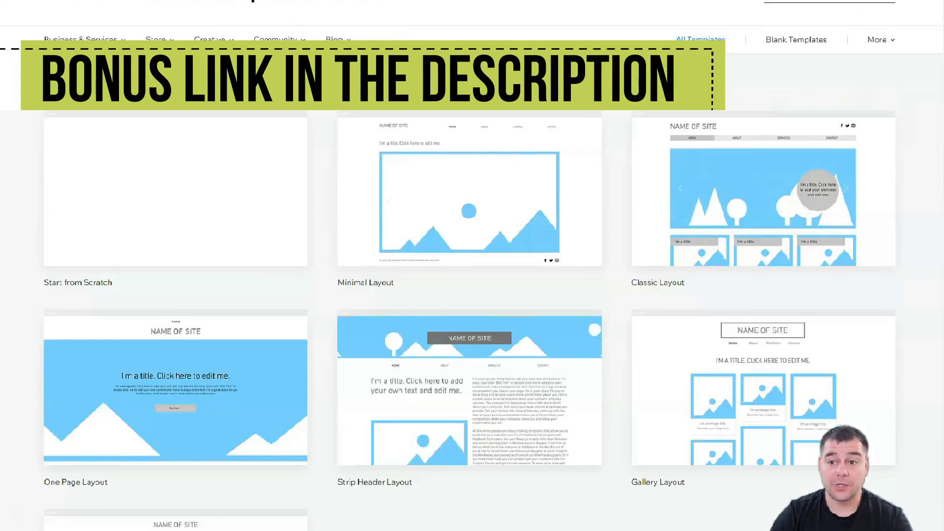
{"action": "scroll", "coordinate": [487, 259], "scroll_direction": "down", "scroll_amount": 4}
{"action": "scroll", "coordinate": [486, 259], "scroll_direction": "down", "scroll_amount": 11}
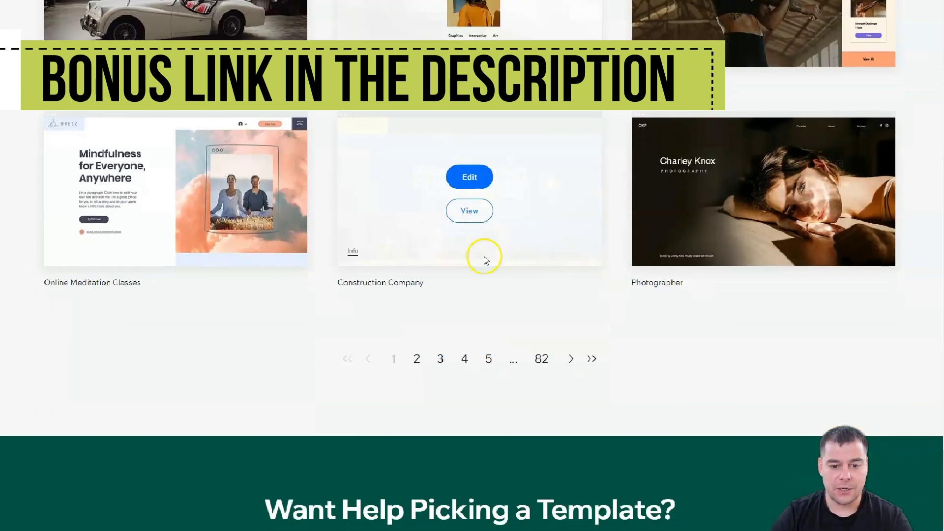
{"action": "scroll", "coordinate": [512, 167], "scroll_direction": "up", "scroll_amount": 4}
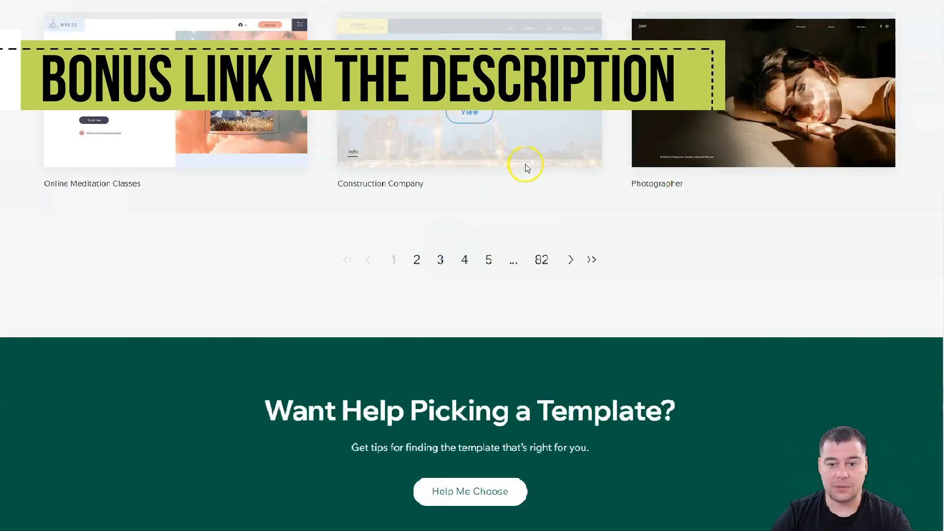
{"action": "left_click", "coordinate": [516, 260]}
{"action": "left_click", "coordinate": [489, 260]}
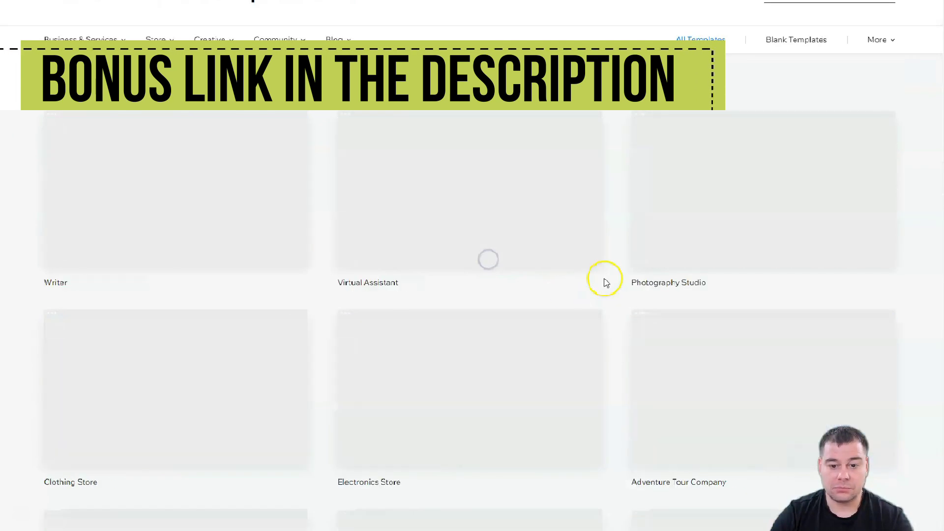
{"action": "scroll", "coordinate": [489, 228], "scroll_direction": "down", "scroll_amount": 5}
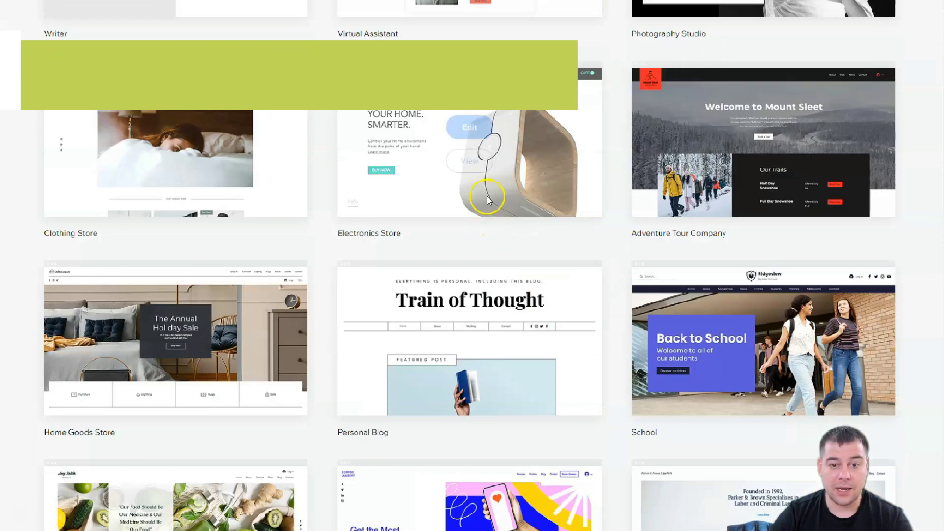
Step: Open the Electronics Store template in the Editor and look over its home page
{"action": "left_click", "coordinate": [463, 120]}
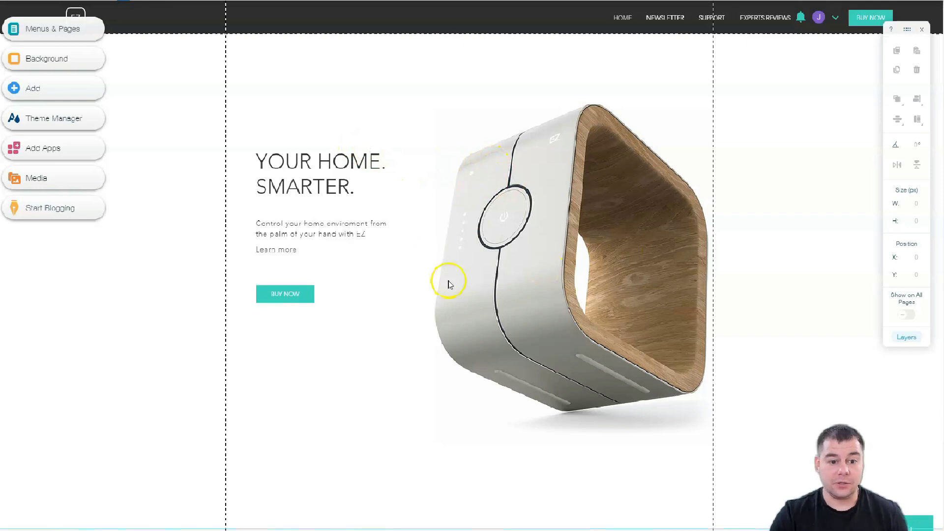
{"action": "scroll", "coordinate": [525, 250], "scroll_direction": "down", "scroll_amount": 15}
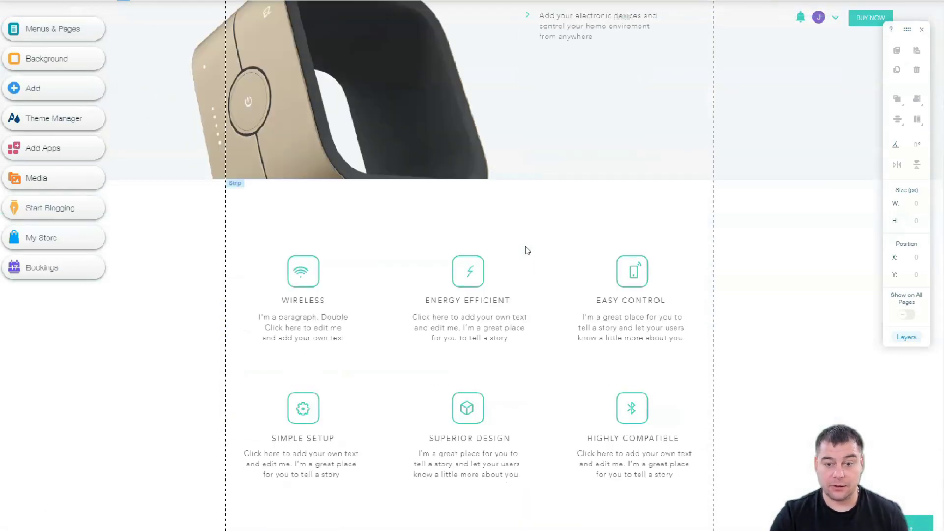
{"action": "scroll", "coordinate": [525, 251], "scroll_direction": "down", "scroll_amount": 15}
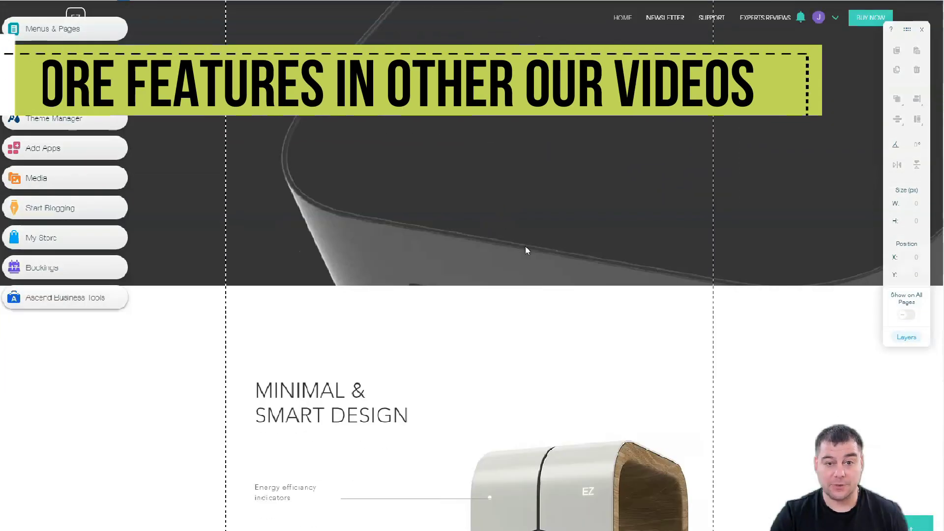
{"action": "scroll", "coordinate": [526, 250], "scroll_direction": "down", "scroll_amount": 15}
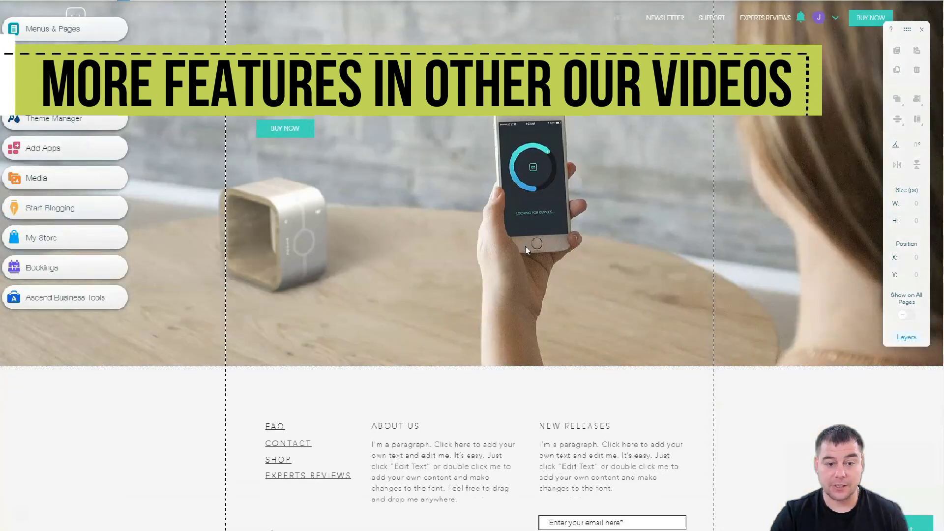
{"action": "scroll", "coordinate": [525, 250], "scroll_direction": "up", "scroll_amount": 10}
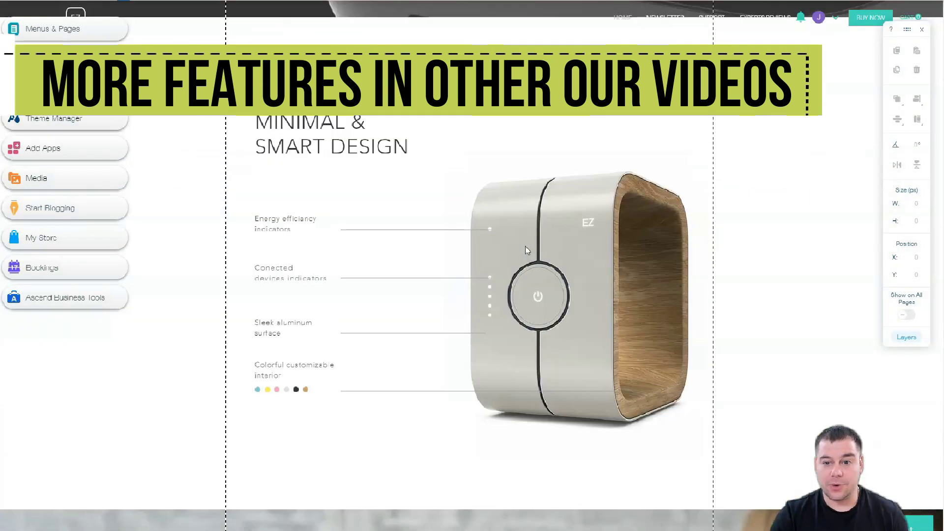
{"action": "scroll", "coordinate": [525, 251], "scroll_direction": "up", "scroll_amount": 15}
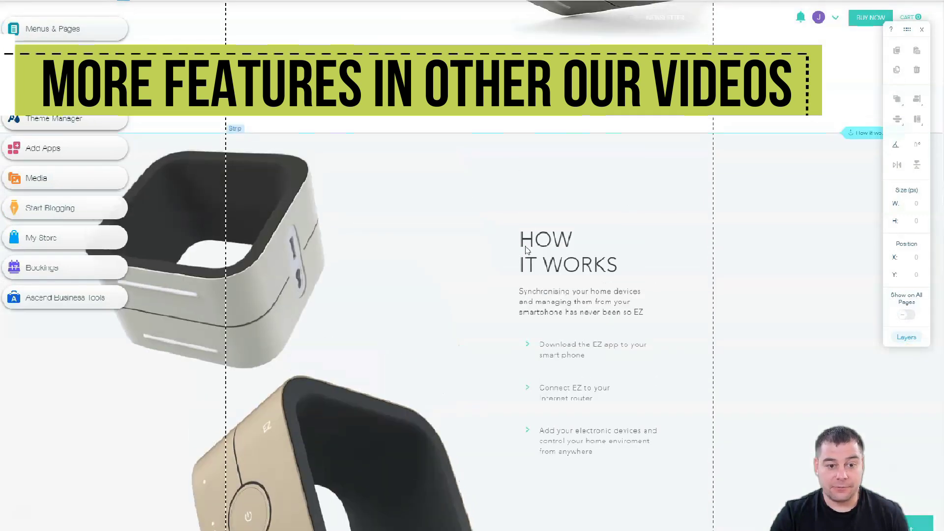
{"action": "scroll", "coordinate": [525, 250], "scroll_direction": "up", "scroll_amount": 8}
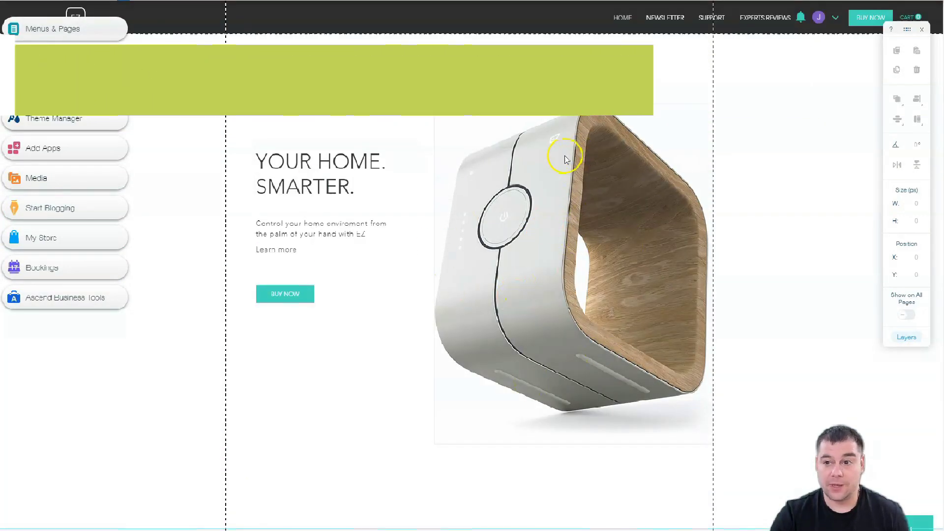
Step: In Zoom Out & Reorder, move FINE CURVES up then back down, leaving the original order
{"action": "left_click", "coordinate": [76, 13]}
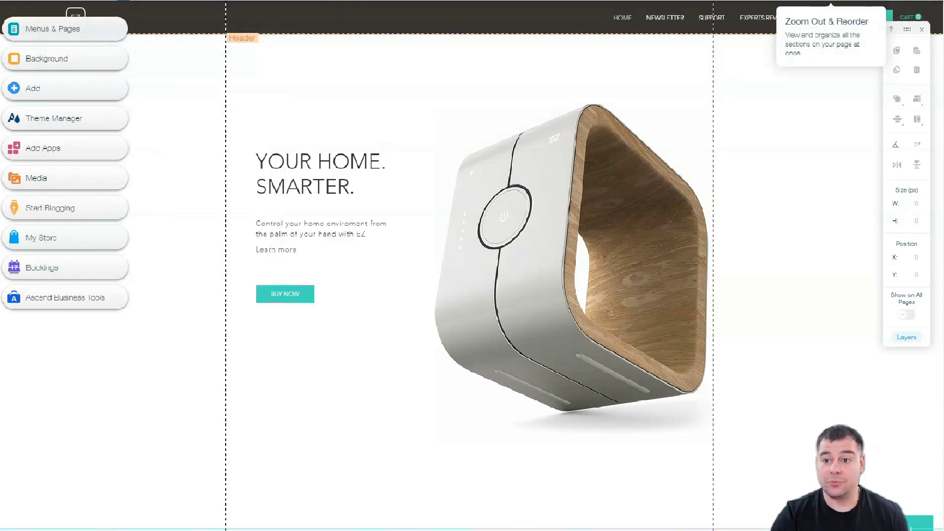
{"action": "left_click", "coordinate": [830, 2]}
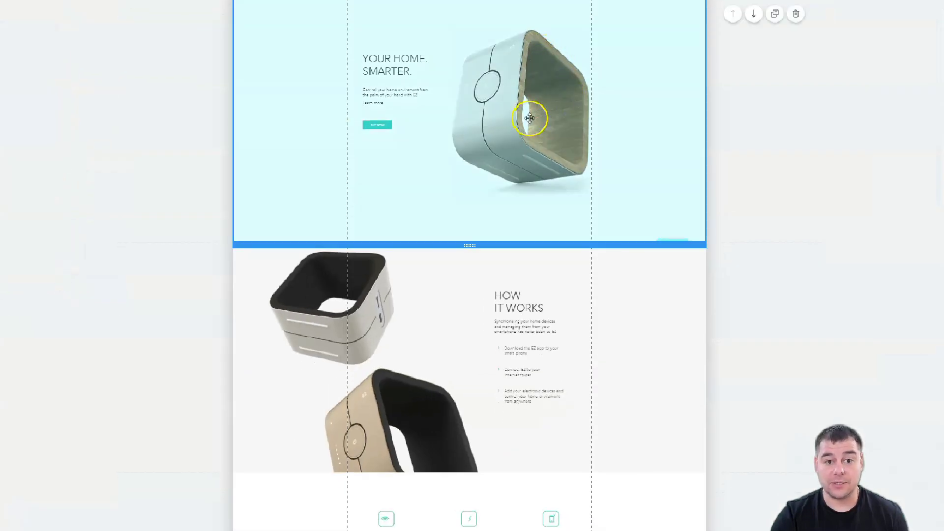
{"action": "scroll", "coordinate": [484, 253], "scroll_direction": "down", "scroll_amount": 4}
{"action": "scroll", "coordinate": [493, 326], "scroll_direction": "down", "scroll_amount": 6}
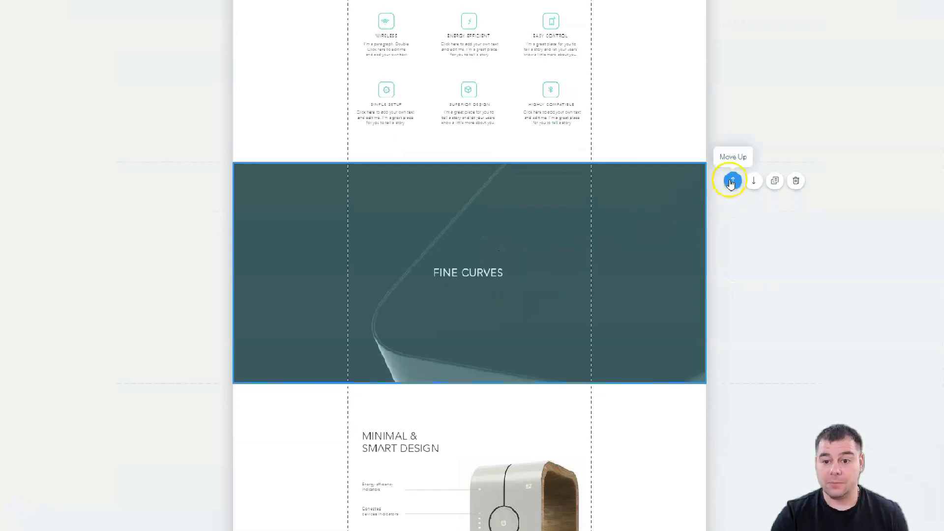
{"action": "left_click", "coordinate": [732, 180]}
{"action": "scroll", "coordinate": [615, 152], "scroll_direction": "up", "scroll_amount": 4}
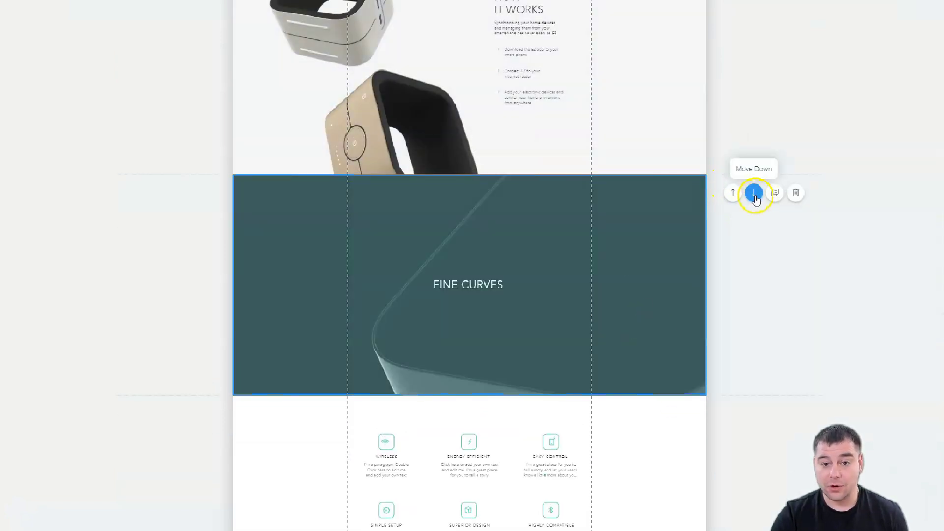
{"action": "left_click", "coordinate": [754, 193]}
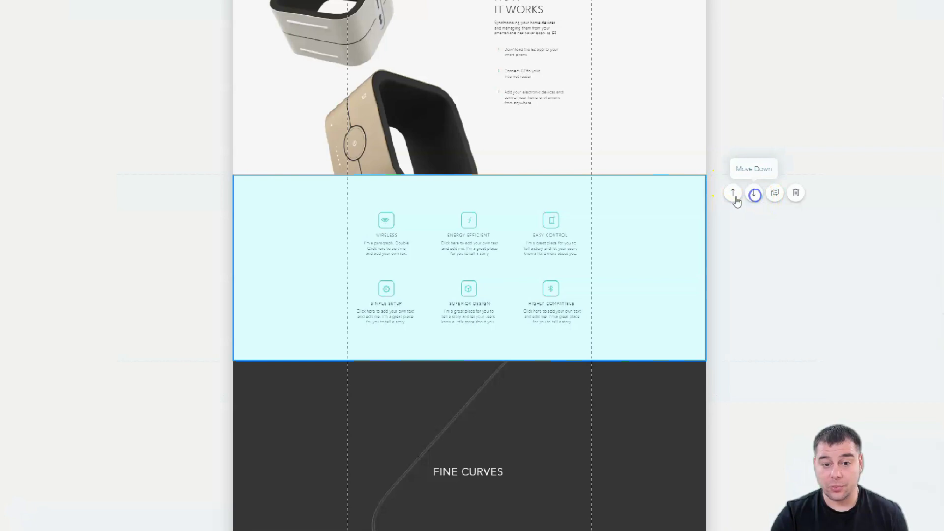
{"action": "scroll", "coordinate": [518, 250], "scroll_direction": "down", "scroll_amount": 10}
{"action": "scroll", "coordinate": [520, 255], "scroll_direction": "down", "scroll_amount": 3}
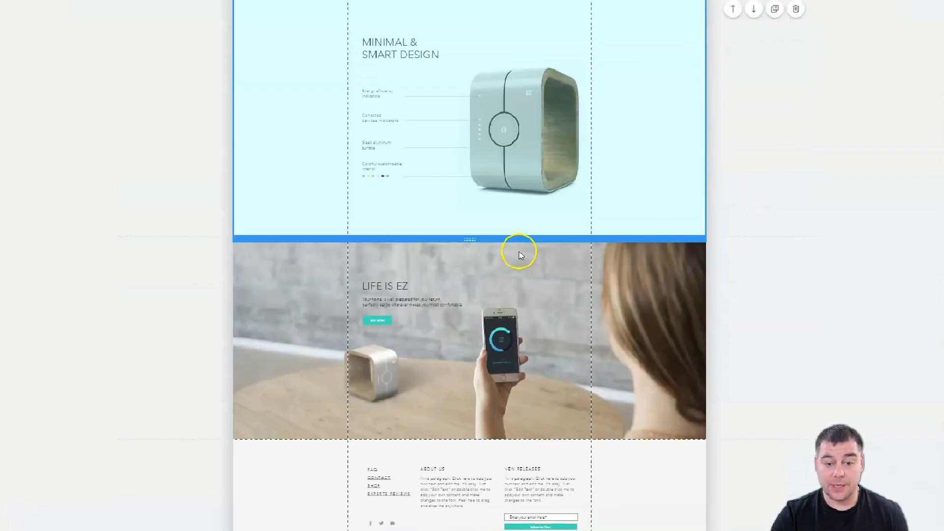
{"action": "left_click", "coordinate": [520, 255]}
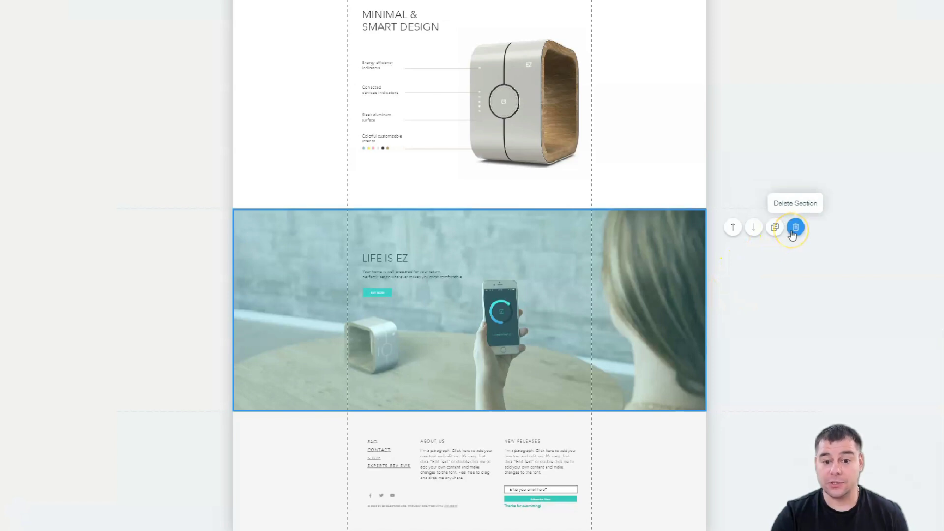
{"action": "scroll", "coordinate": [633, 239], "scroll_direction": "up", "scroll_amount": 12}
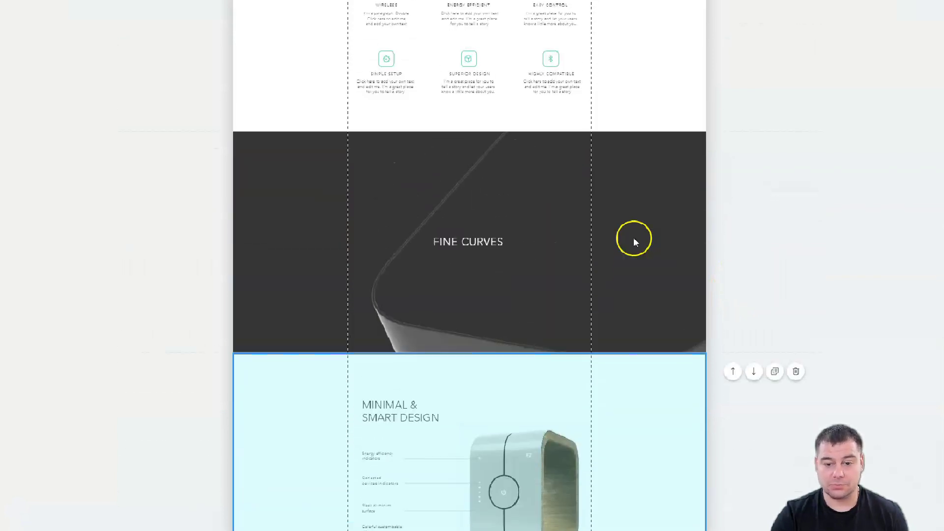
{"action": "scroll", "coordinate": [633, 240], "scroll_direction": "up", "scroll_amount": 8}
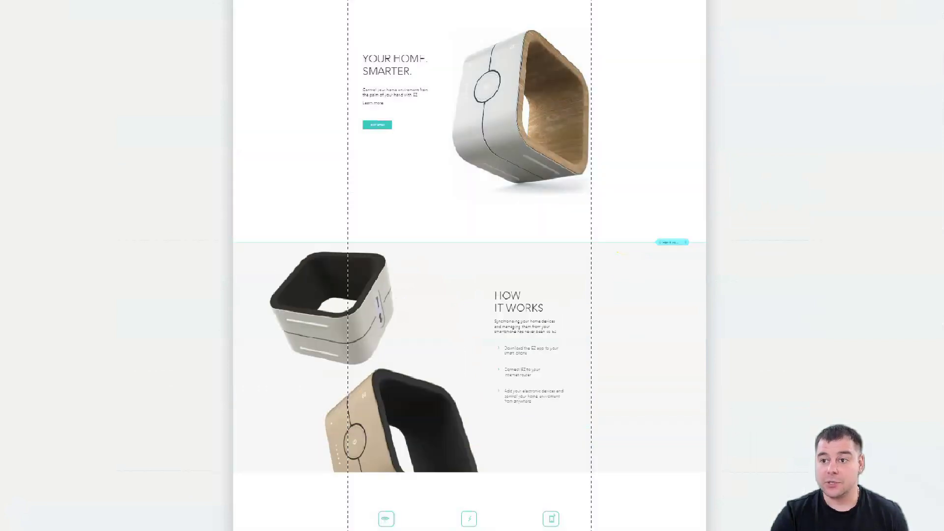
{"action": "left_click", "coordinate": [621, 253]}
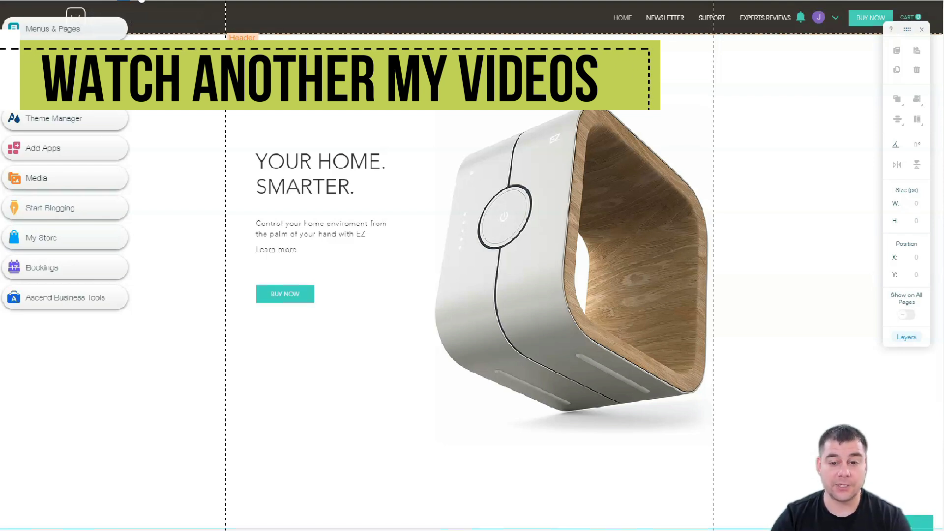
{"action": "left_click", "coordinate": [142, 1]}
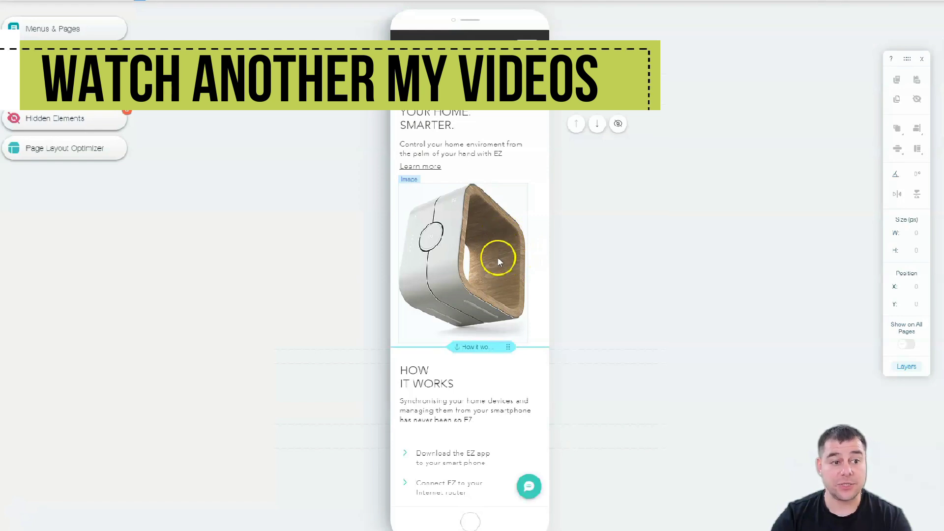
{"action": "scroll", "coordinate": [497, 257], "scroll_direction": "down", "scroll_amount": 8}
{"action": "scroll", "coordinate": [498, 259], "scroll_direction": "down", "scroll_amount": 14}
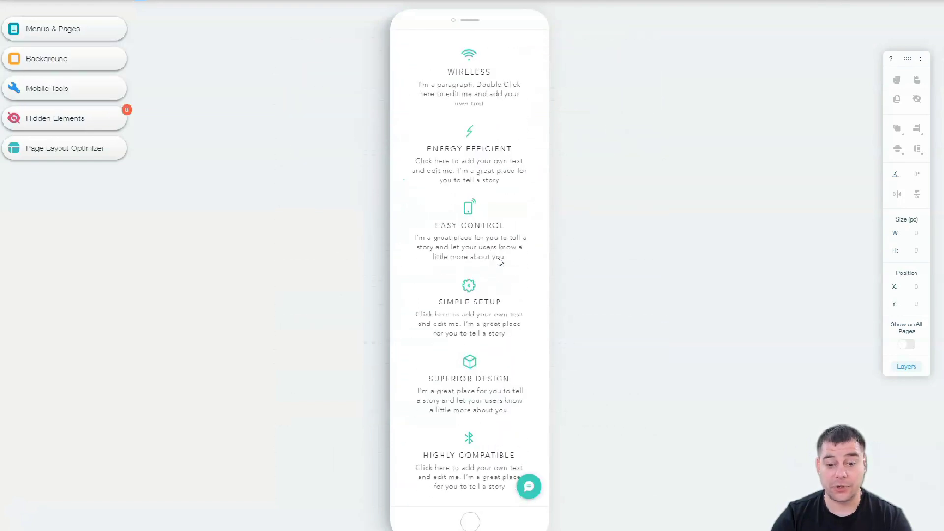
{"action": "scroll", "coordinate": [501, 262], "scroll_direction": "down", "scroll_amount": 7}
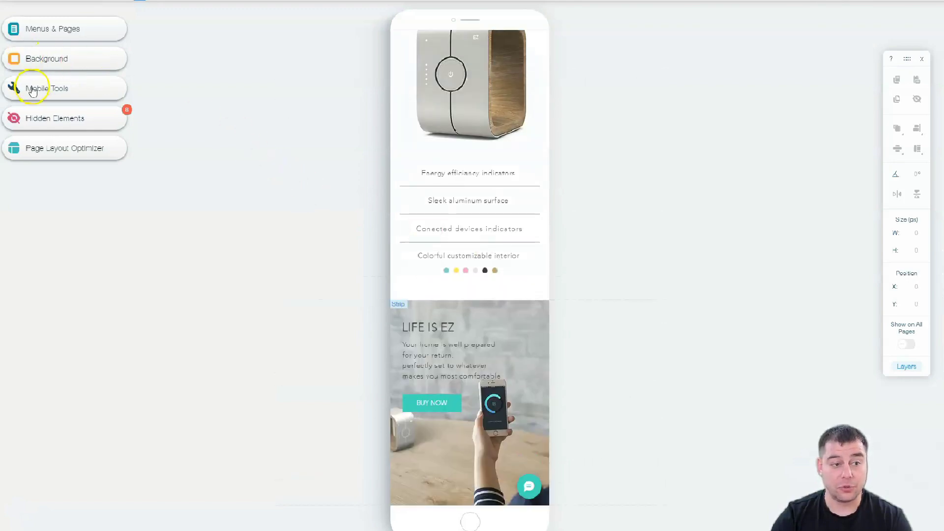
{"action": "scroll", "coordinate": [452, 221], "scroll_direction": "down", "scroll_amount": 9}
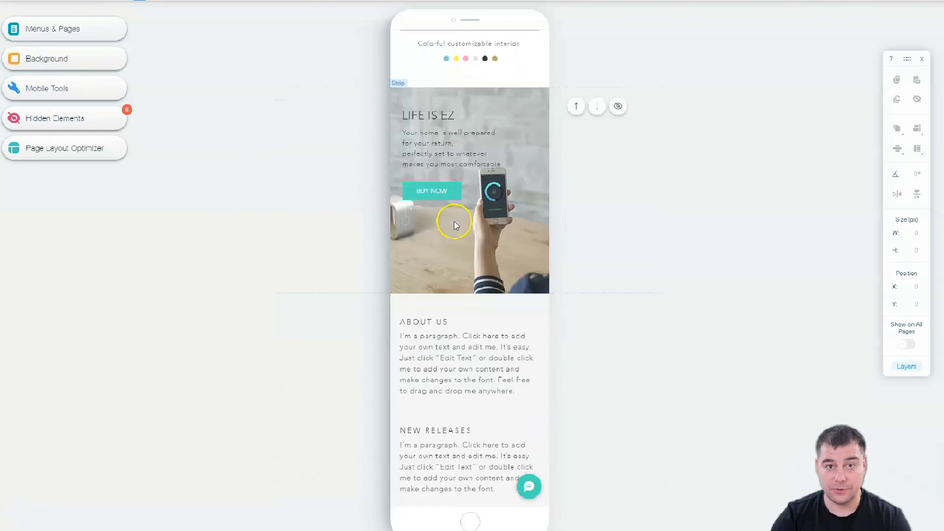
{"action": "scroll", "coordinate": [453, 221], "scroll_direction": "up", "scroll_amount": 20}
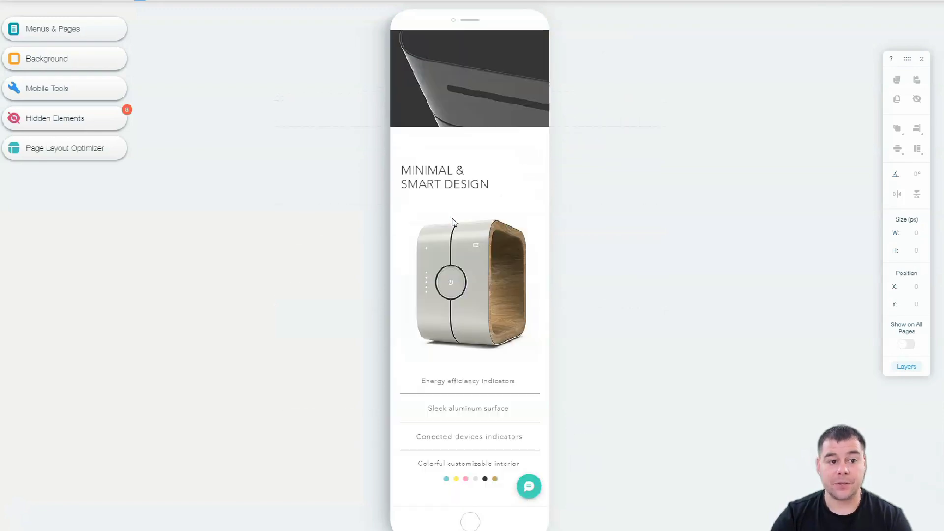
{"action": "scroll", "coordinate": [452, 222], "scroll_direction": "up", "scroll_amount": 10}
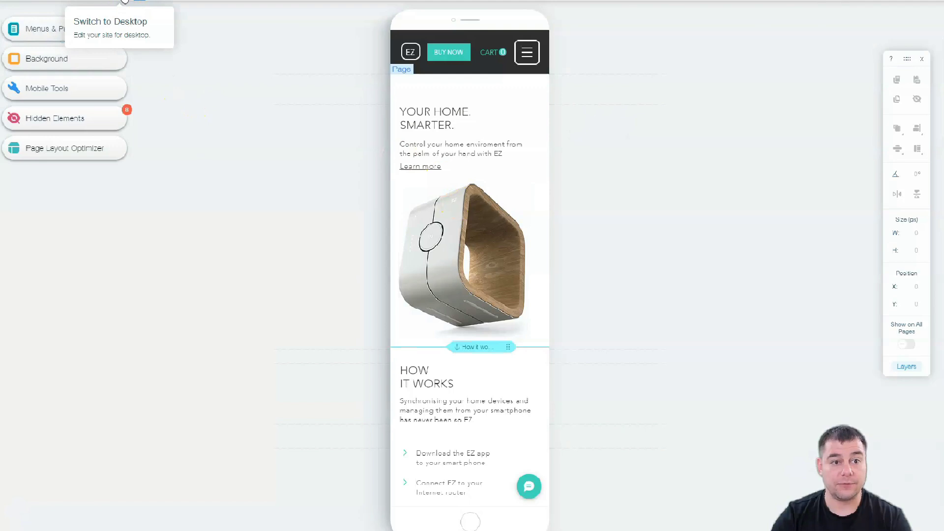
{"action": "left_click", "coordinate": [124, 1]}
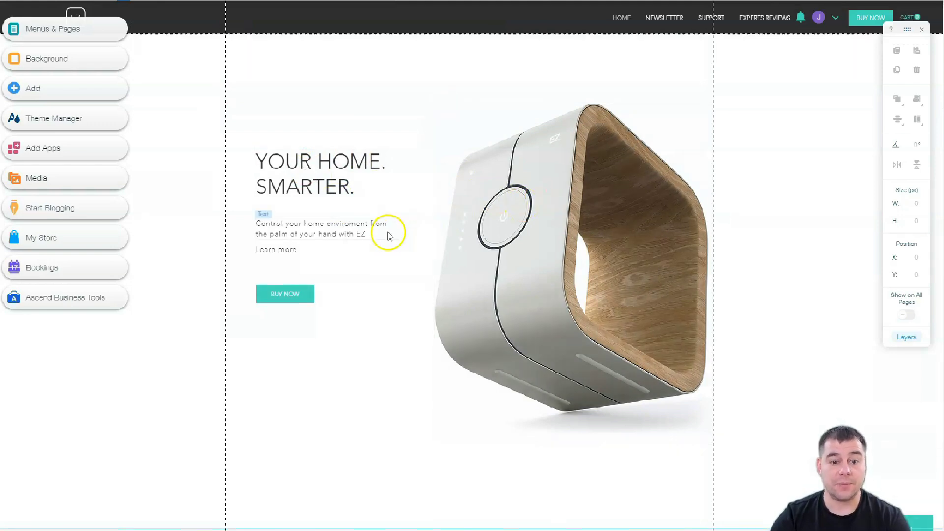
Step: Delete the SUPPORT page from Menus & Pages and show the Page Transitions options
{"action": "left_click", "coordinate": [15, 28]}
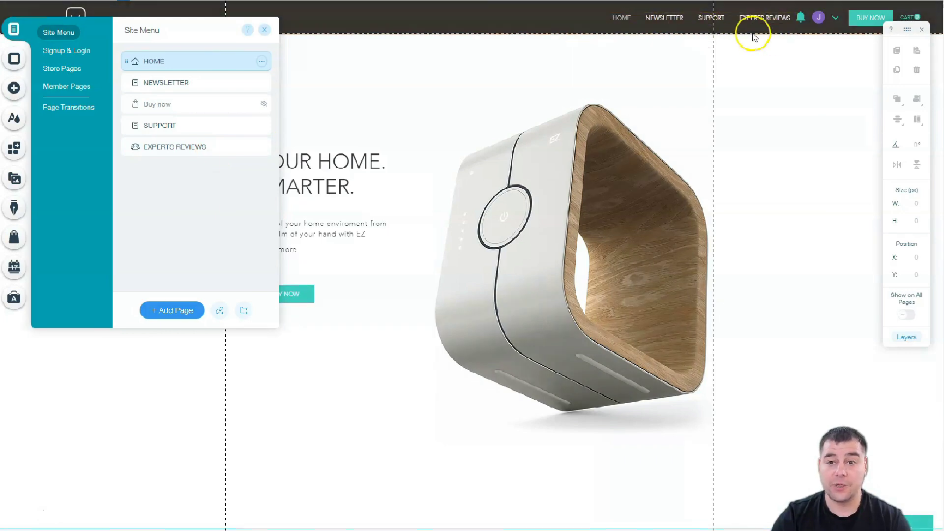
{"action": "left_click", "coordinate": [261, 126]}
{"action": "left_click", "coordinate": [295, 265]}
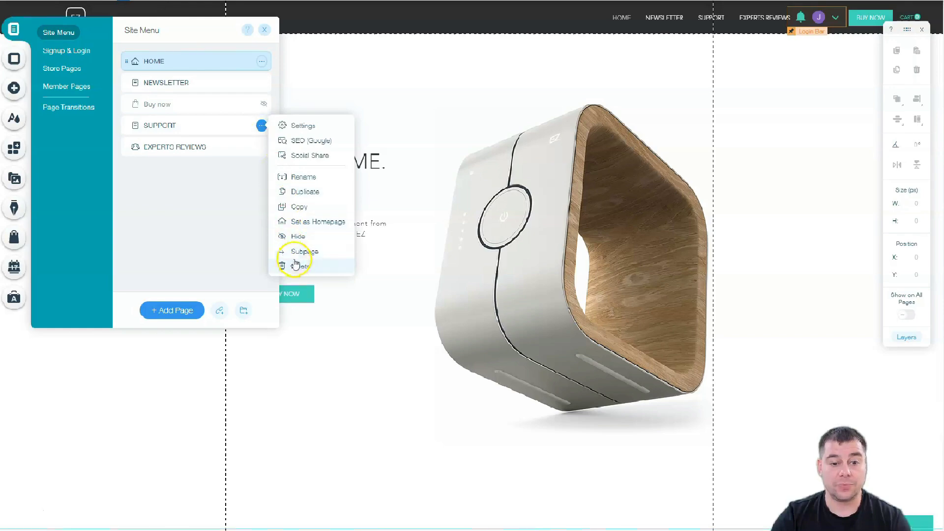
{"action": "left_click", "coordinate": [583, 296]}
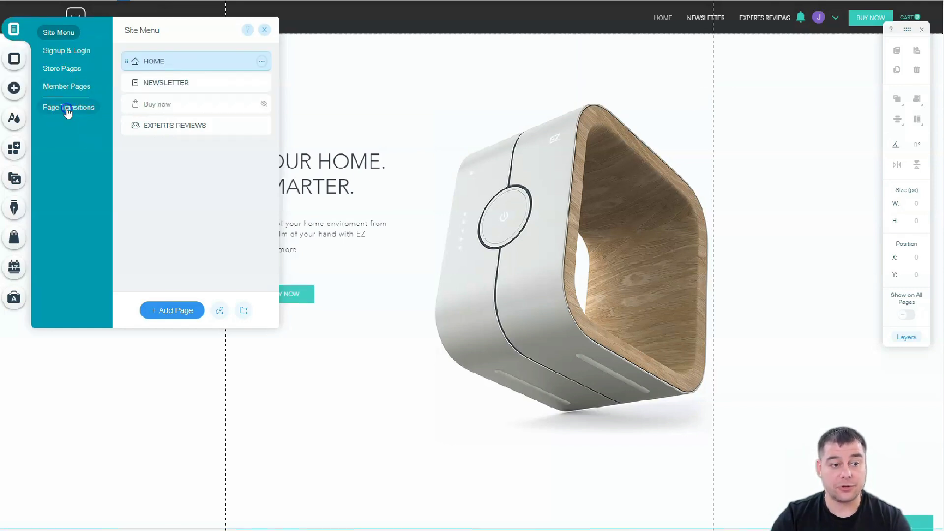
{"action": "left_click", "coordinate": [68, 111]}
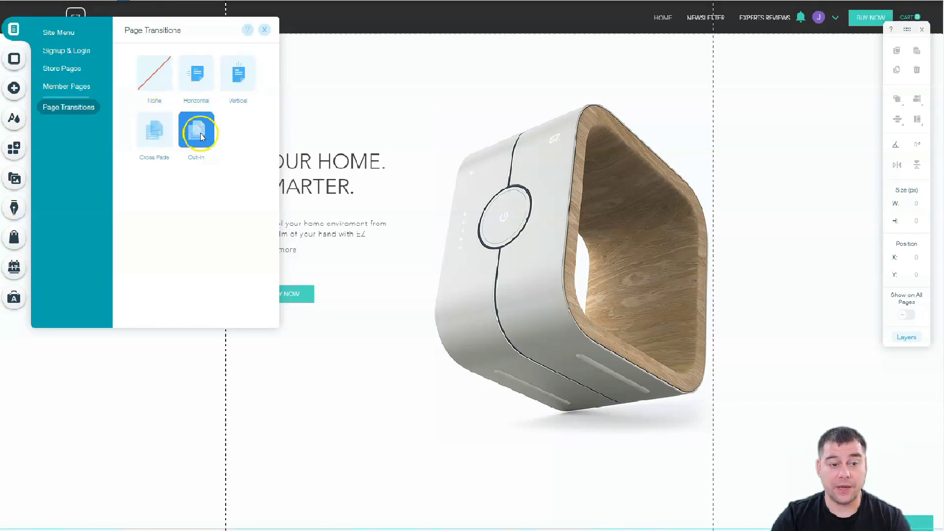
Step: Close Page Transitions, keeping Out-In, and reopen the Site Menu page list
{"action": "left_click", "coordinate": [264, 30]}
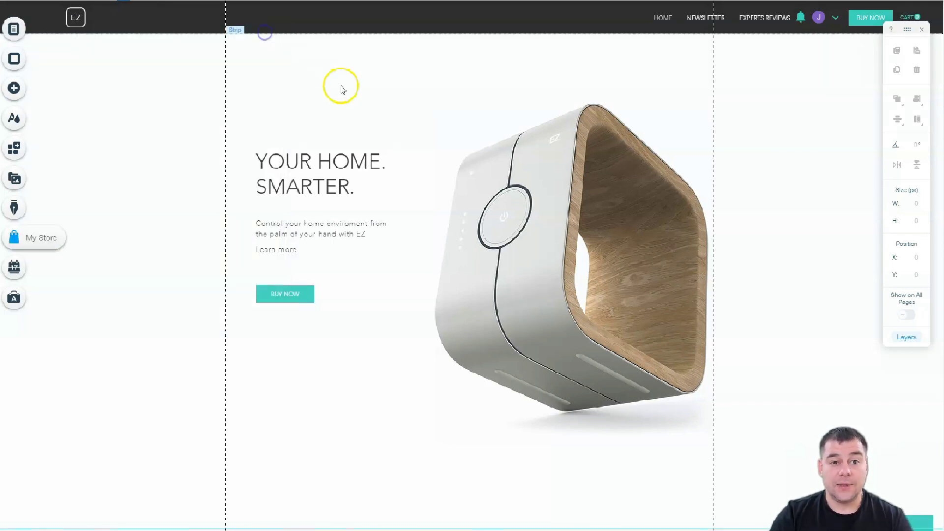
{"action": "left_click", "coordinate": [41, 37]}
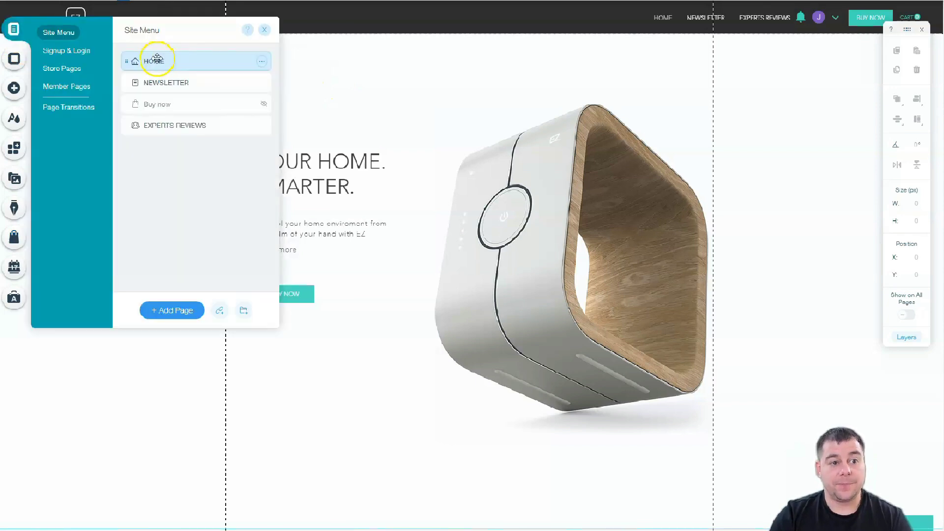
{"action": "left_click", "coordinate": [262, 63]}
{"action": "left_click", "coordinate": [303, 61]}
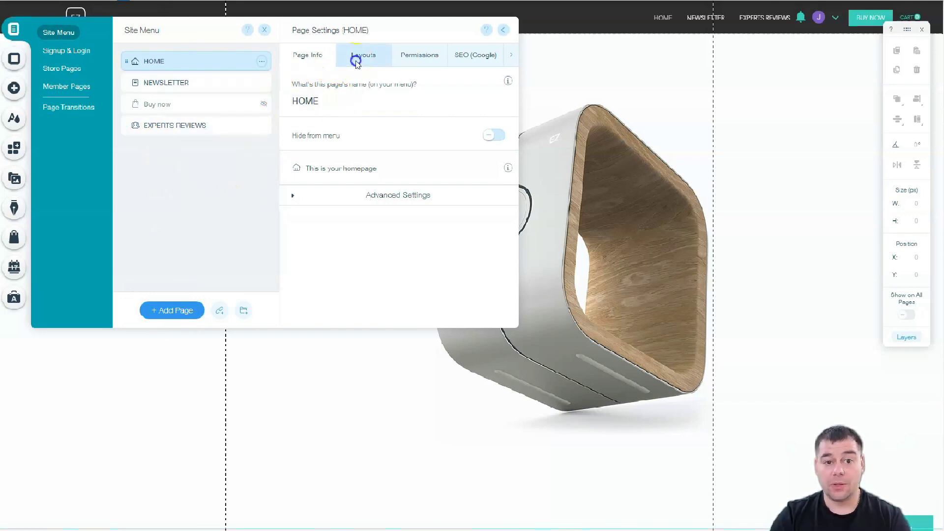
{"action": "left_click", "coordinate": [355, 59]}
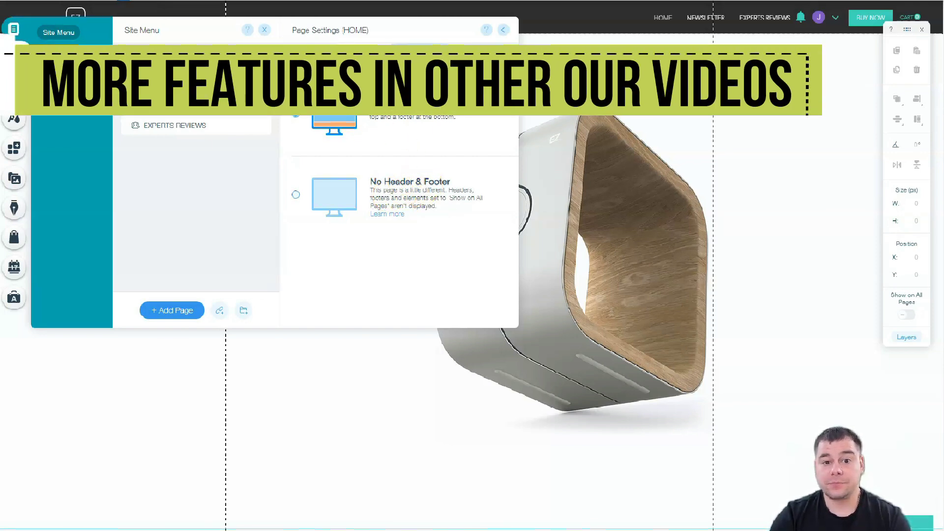
{"action": "scroll", "coordinate": [410, 189], "scroll_direction": "down", "scroll_amount": 3}
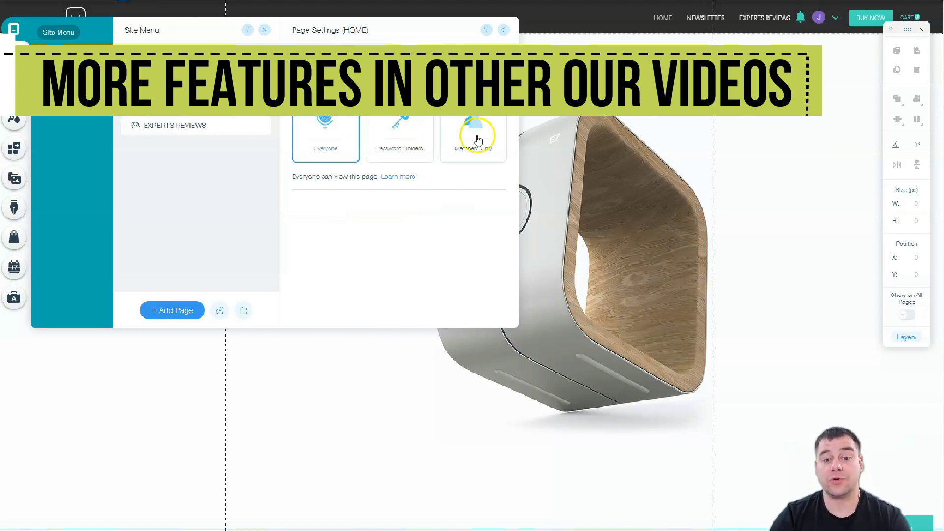
{"action": "left_click", "coordinate": [325, 141]}
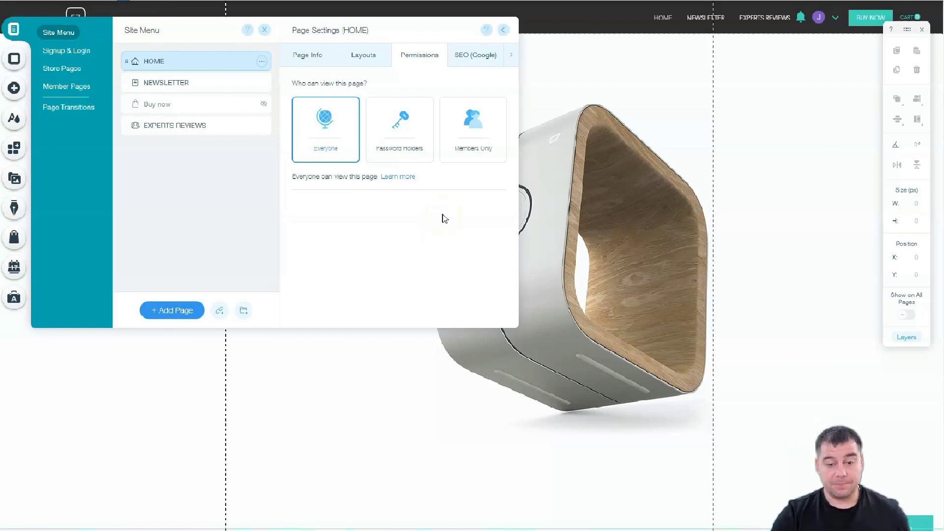
{"action": "left_click", "coordinate": [471, 58]}
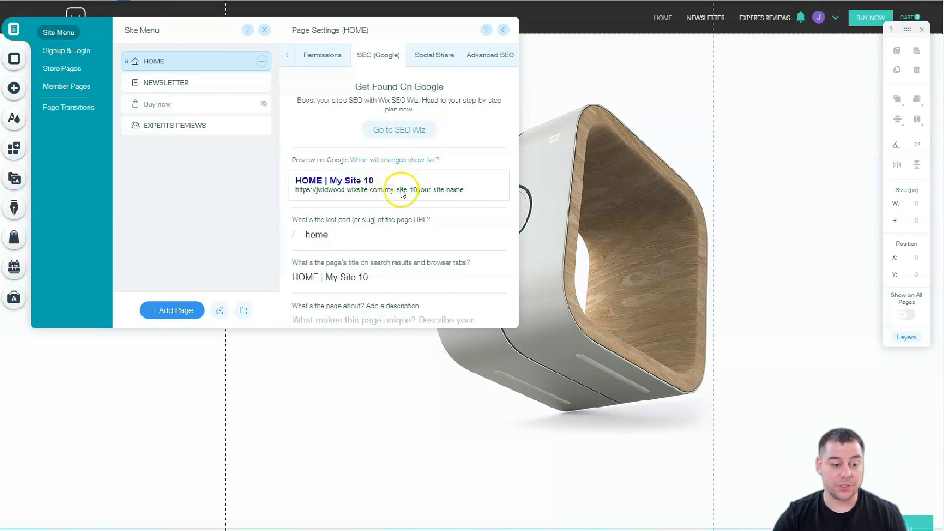
{"action": "scroll", "coordinate": [408, 196], "scroll_direction": "down", "scroll_amount": 3}
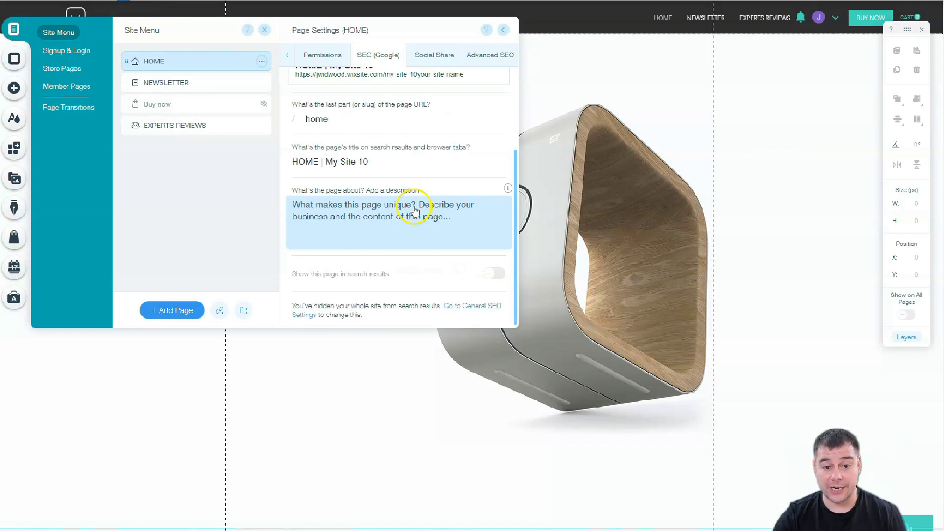
{"action": "scroll", "coordinate": [411, 207], "scroll_direction": "up", "scroll_amount": 3}
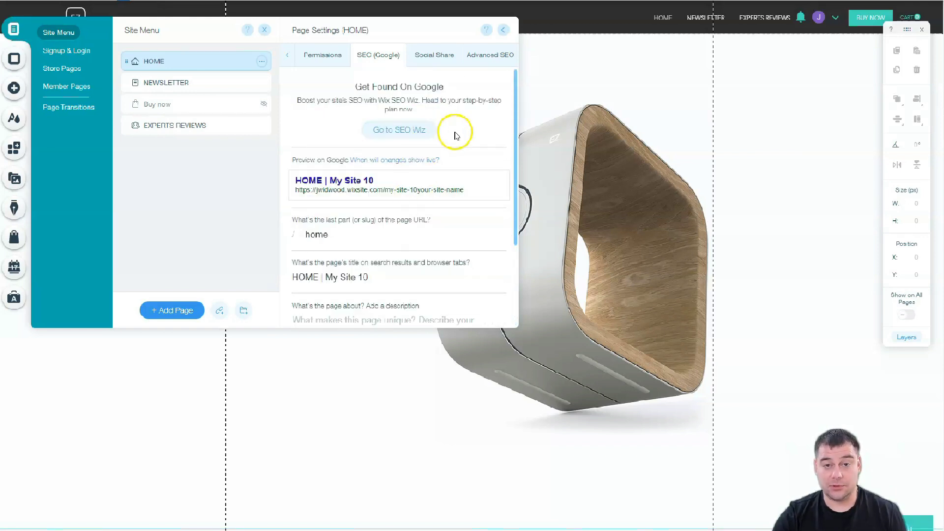
{"action": "left_click", "coordinate": [426, 60]}
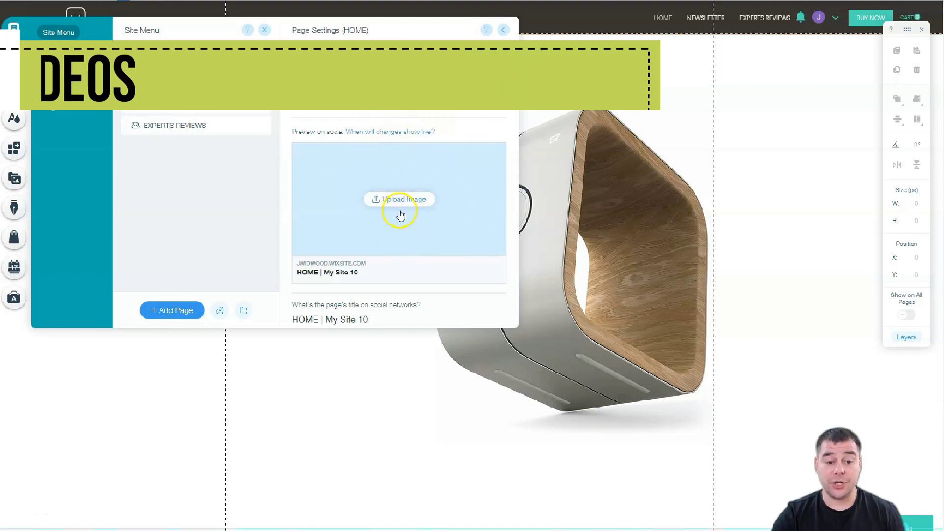
{"action": "scroll", "coordinate": [371, 297], "scroll_direction": "down", "scroll_amount": 3}
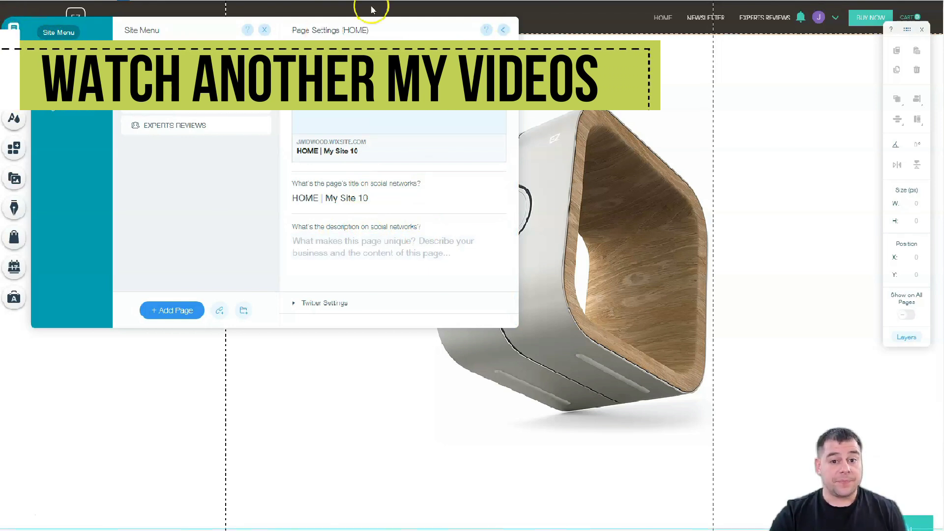
{"action": "left_click", "coordinate": [502, 30]}
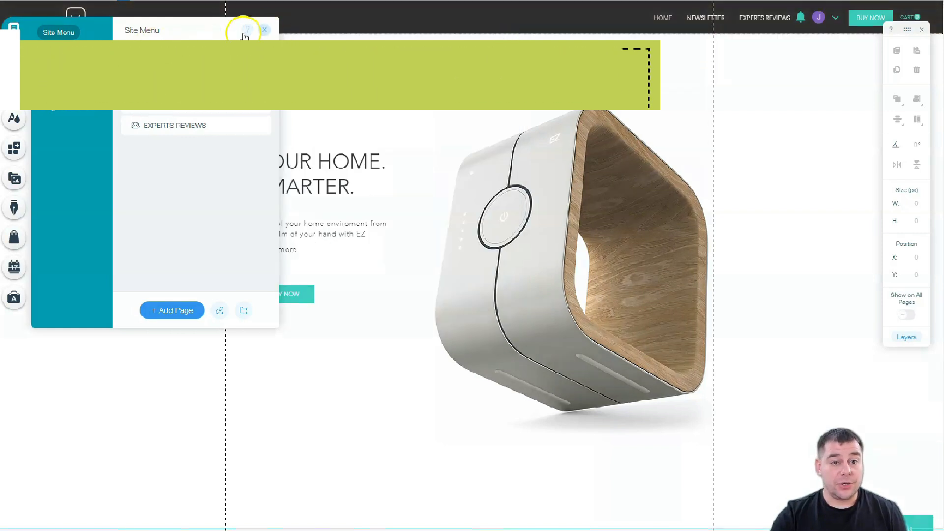
Step: Close the Site Menu panel and look over the HOME page
{"action": "left_click", "coordinate": [264, 30]}
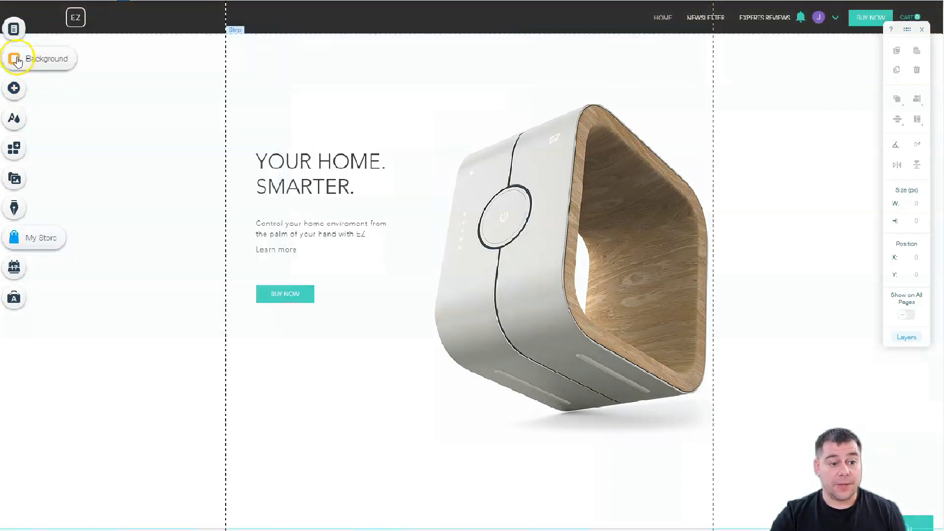
{"action": "scroll", "coordinate": [344, 298], "scroll_direction": "down", "scroll_amount": 5}
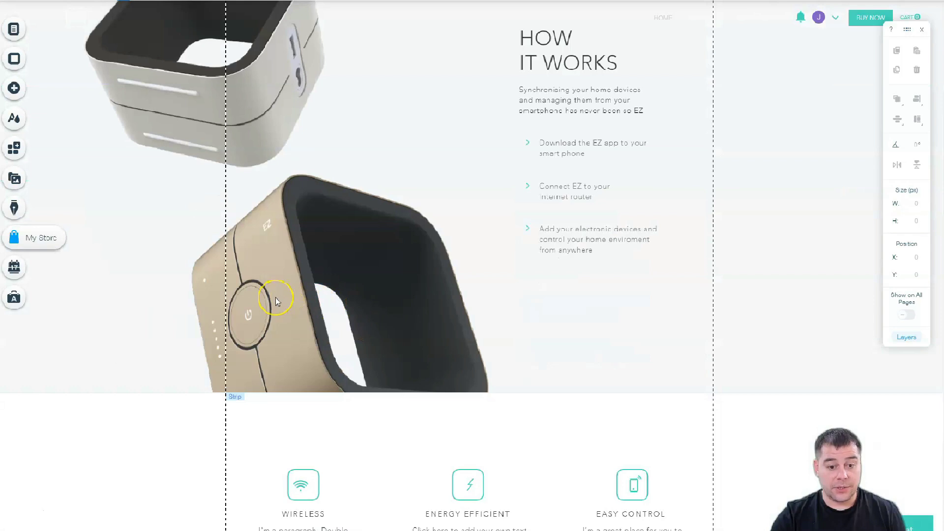
{"action": "scroll", "coordinate": [276, 297], "scroll_direction": "down", "scroll_amount": 6}
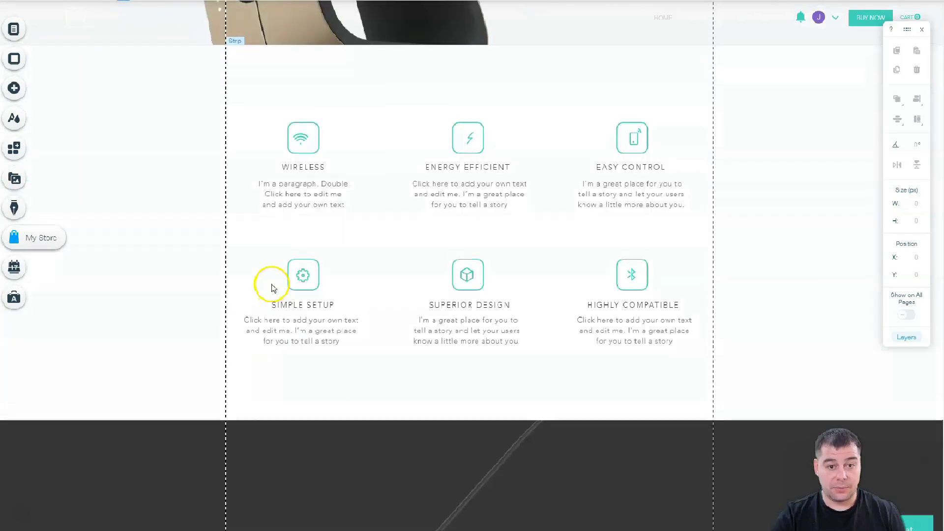
{"action": "scroll", "coordinate": [270, 285], "scroll_direction": "up", "scroll_amount": 7}
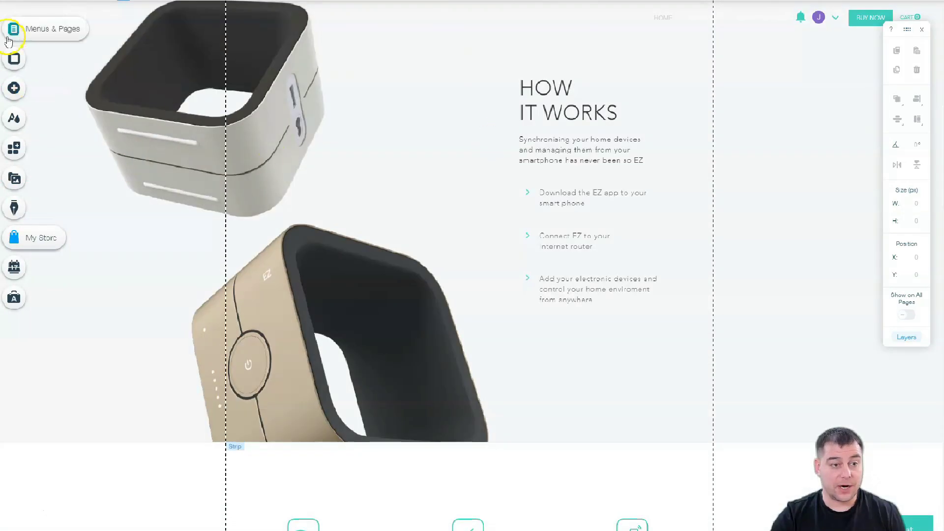
Step: Give the page background a solid #A0A09F grey colour
{"action": "left_click", "coordinate": [16, 60]}
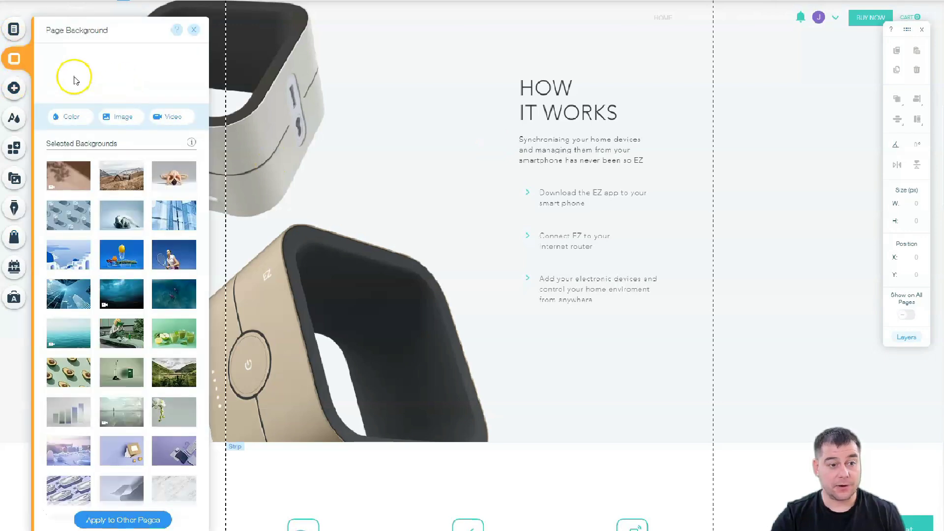
{"action": "left_click", "coordinate": [69, 113]}
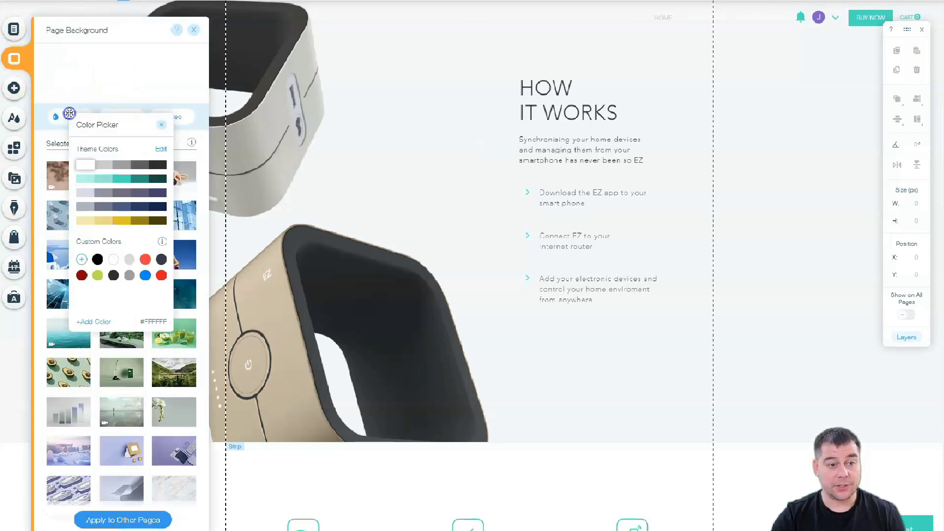
{"action": "left_click", "coordinate": [103, 166]}
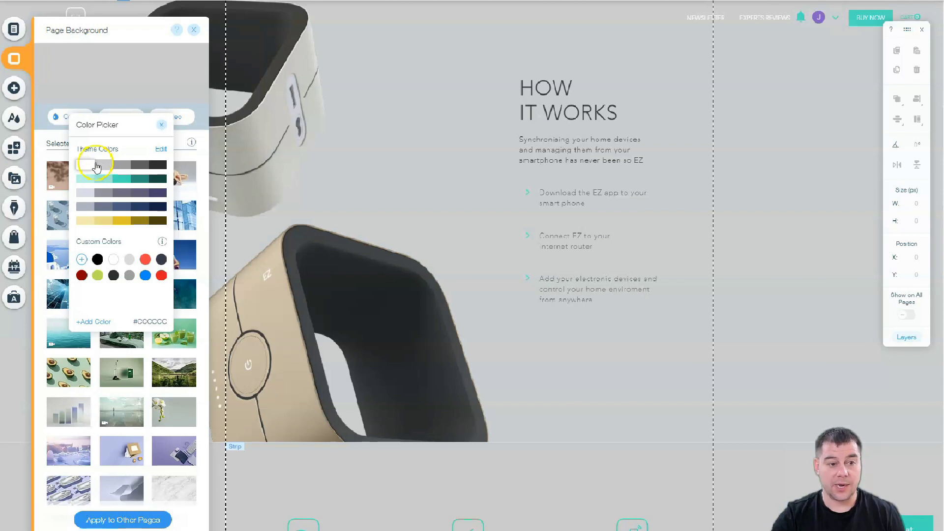
{"action": "left_click", "coordinate": [86, 165]}
{"action": "left_click", "coordinate": [105, 165]}
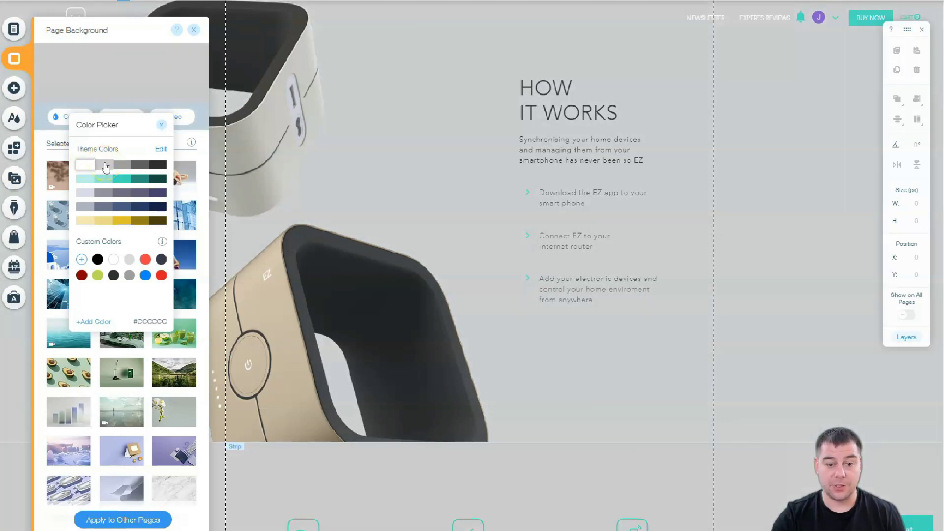
{"action": "left_click", "coordinate": [121, 166]}
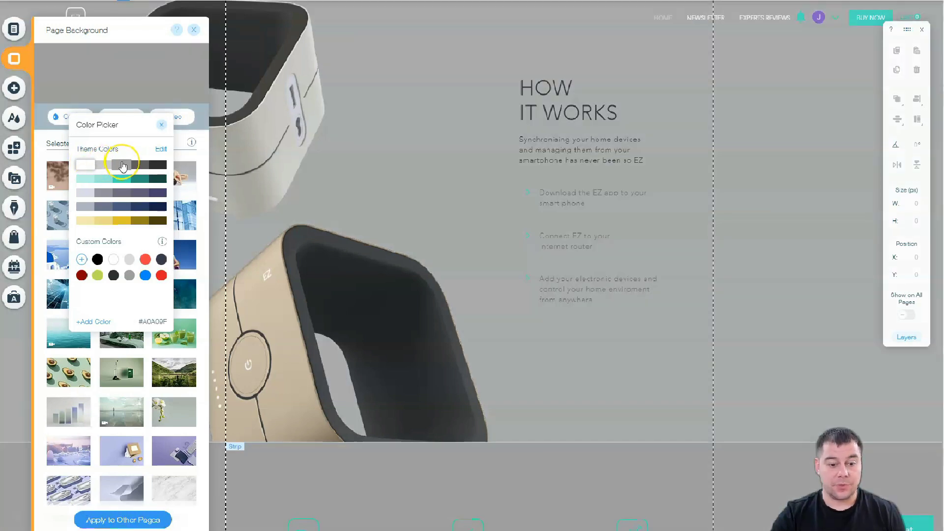
{"action": "left_click", "coordinate": [161, 124]}
{"action": "left_click", "coordinate": [194, 30]}
Step: Check the grey page, then open the Theme Manager's Site Colors panel
{"action": "scroll", "coordinate": [534, 206], "scroll_direction": "up", "scroll_amount": 8}
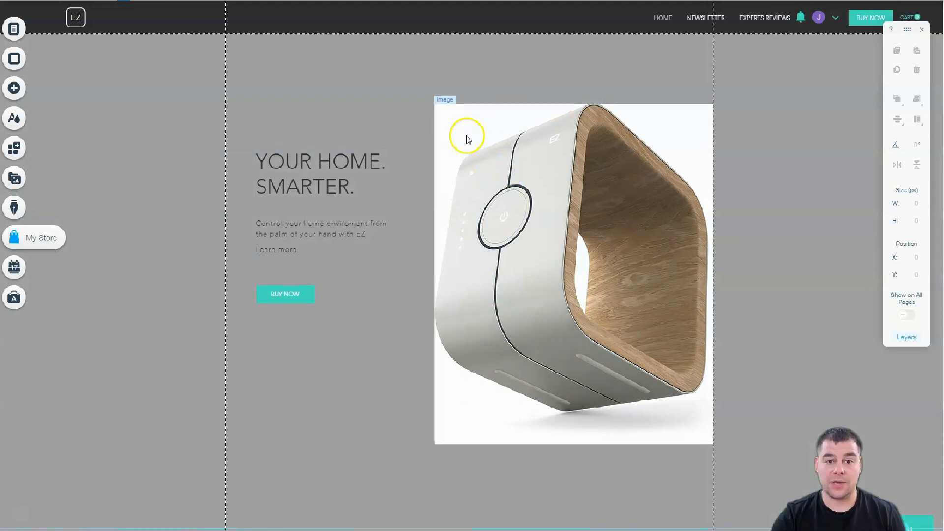
{"action": "scroll", "coordinate": [540, 224], "scroll_direction": "down", "scroll_amount": 10}
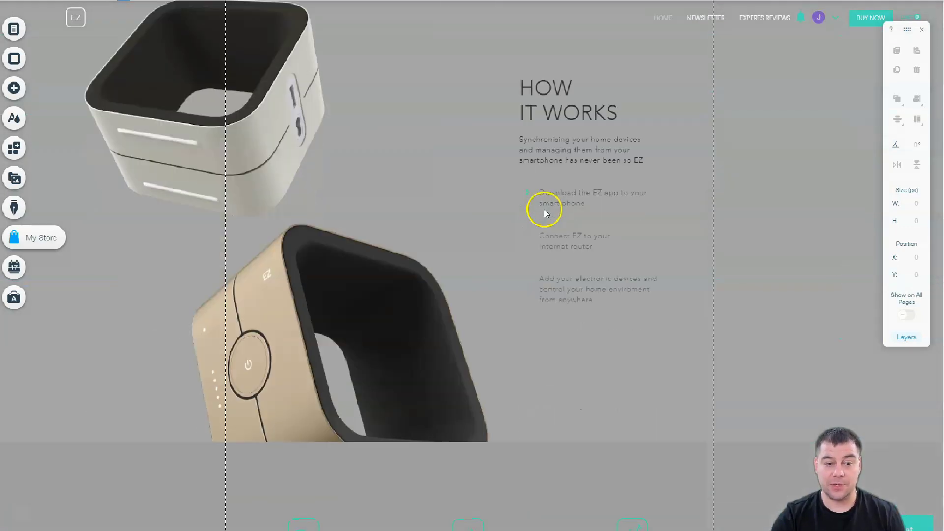
{"action": "scroll", "coordinate": [357, 212], "scroll_direction": "down", "scroll_amount": 10}
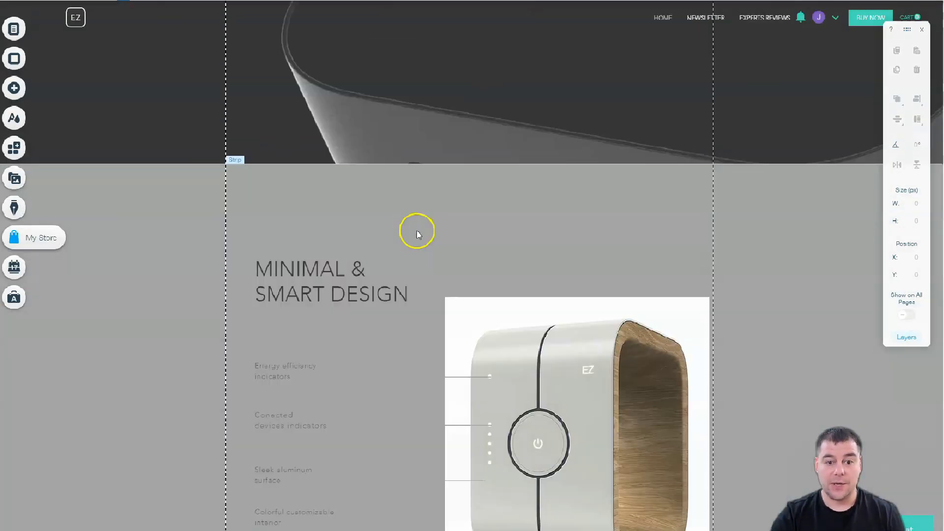
{"action": "scroll", "coordinate": [418, 234], "scroll_direction": "up", "scroll_amount": 8}
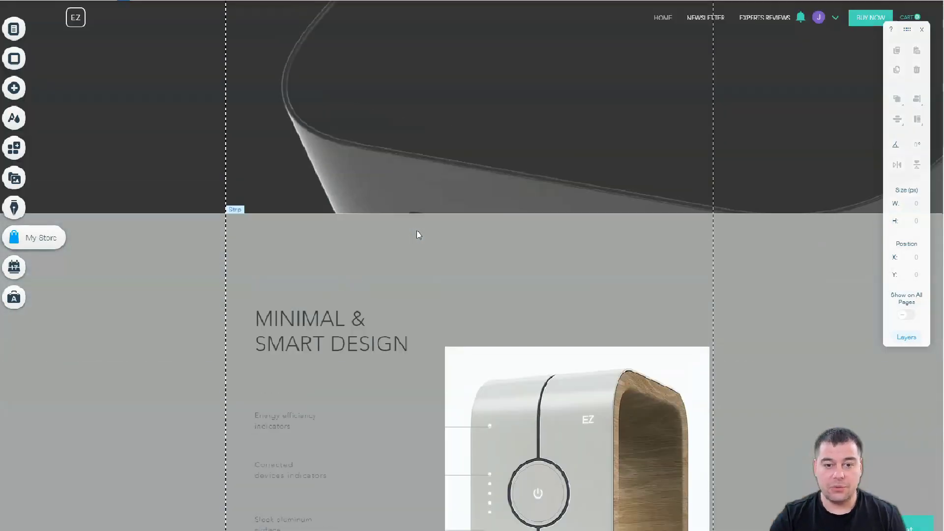
{"action": "scroll", "coordinate": [417, 234], "scroll_direction": "up", "scroll_amount": 10}
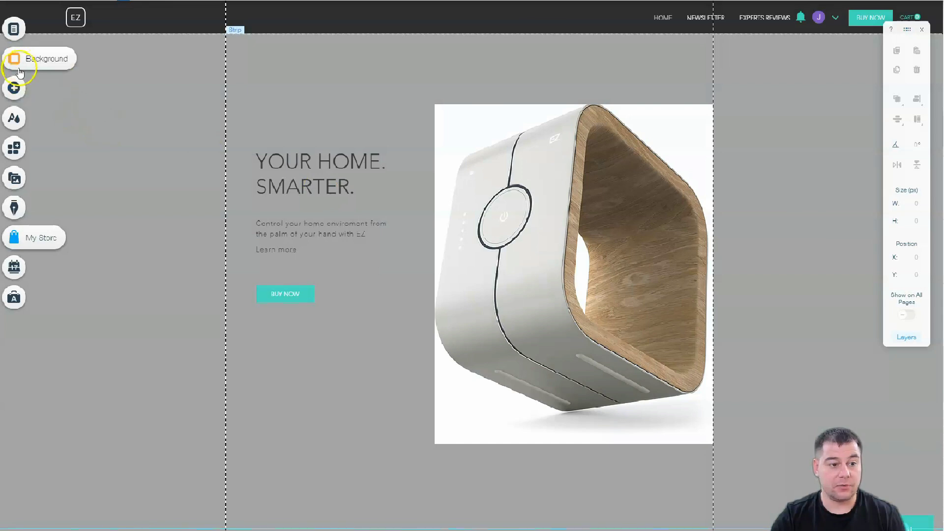
{"action": "left_click", "coordinate": [14, 119]}
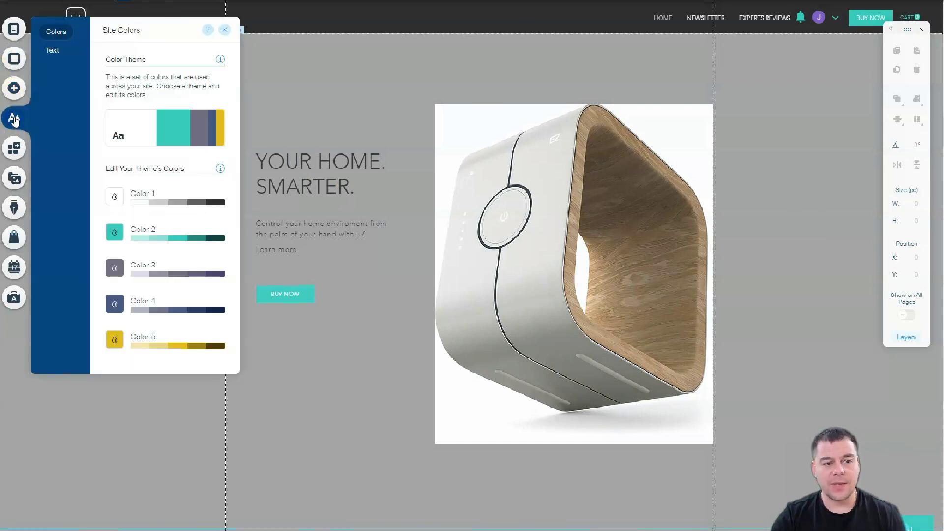
Step: Preview colour themes such as mauve, peach, yellow, dark-blue, steel-blue and slate-sage
{"action": "left_click", "coordinate": [163, 129]}
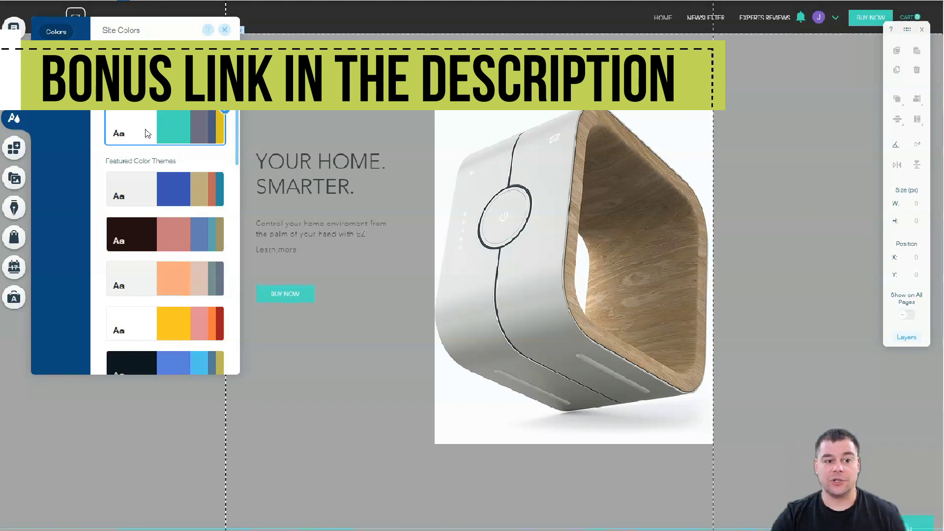
{"action": "left_click", "coordinate": [159, 192]}
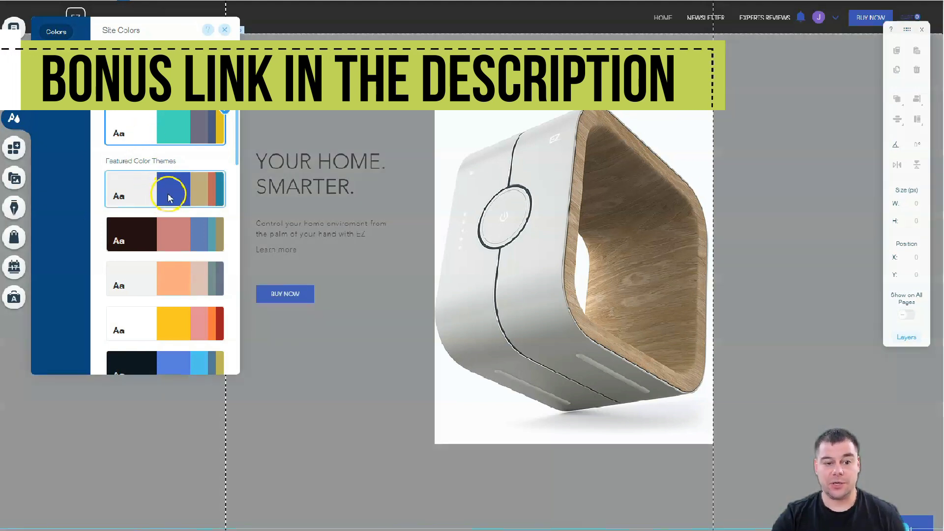
{"action": "left_click", "coordinate": [175, 240]}
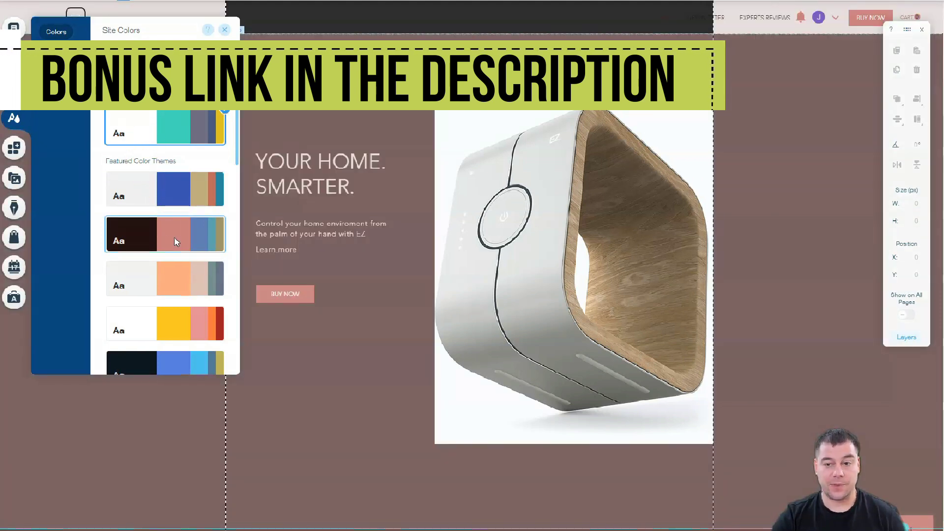
{"action": "left_click", "coordinate": [168, 275]}
{"action": "scroll", "coordinate": [169, 278], "scroll_direction": "down", "scroll_amount": 1}
{"action": "scroll", "coordinate": [169, 278], "scroll_direction": "down", "scroll_amount": 5}
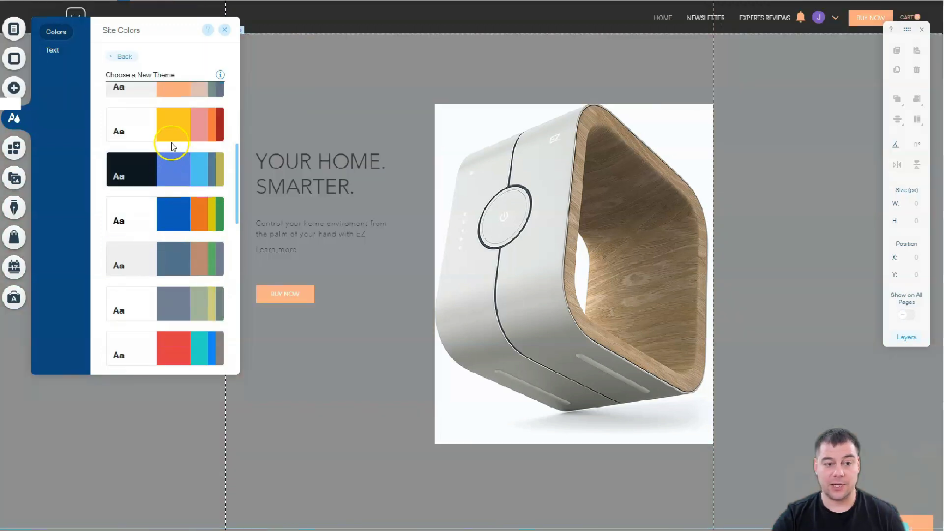
{"action": "left_click", "coordinate": [172, 124]}
{"action": "left_click", "coordinate": [168, 165]}
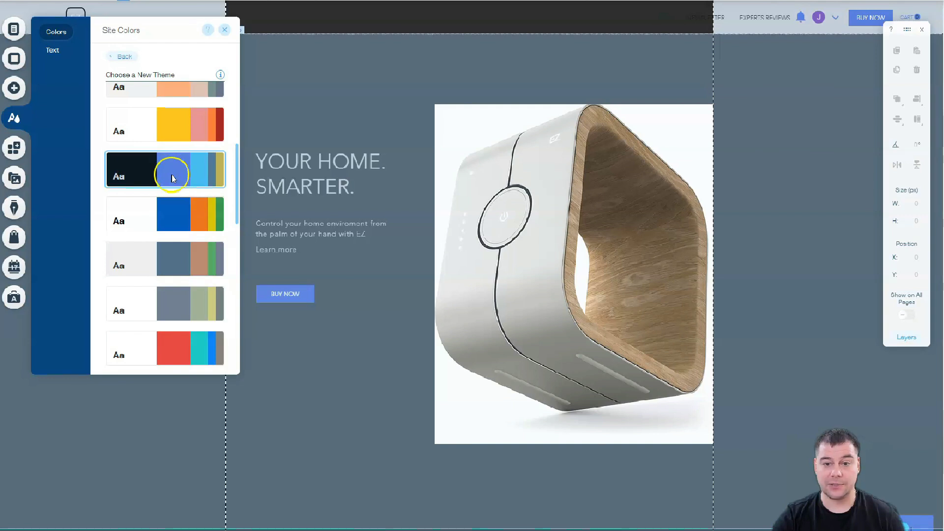
{"action": "left_click", "coordinate": [172, 220]}
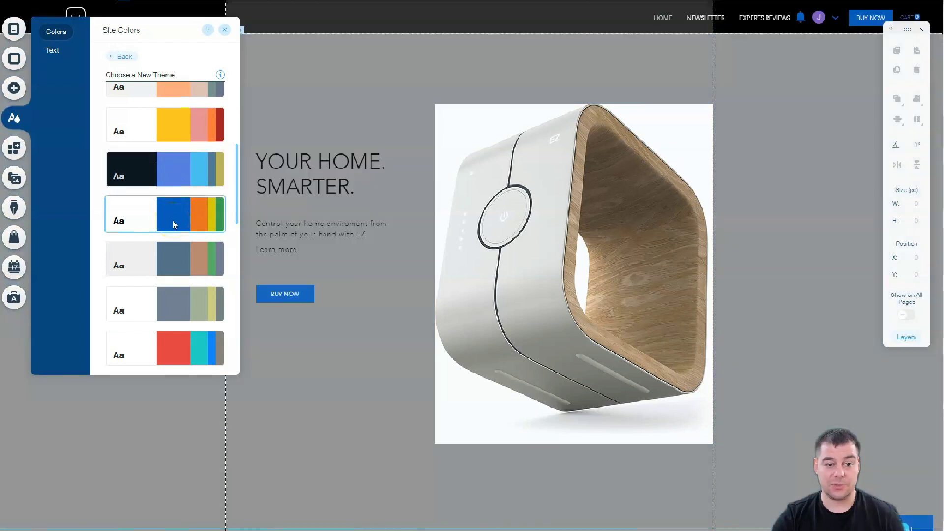
{"action": "left_click", "coordinate": [173, 253]}
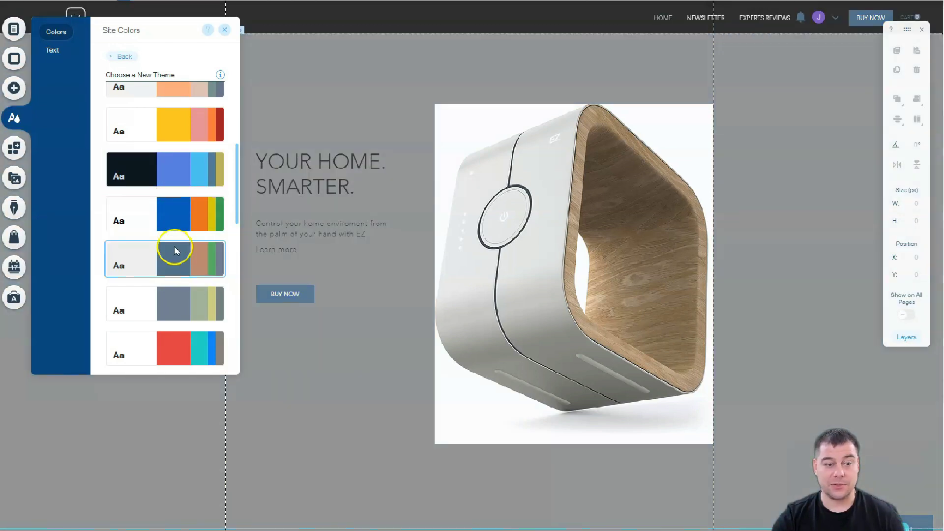
{"action": "left_click", "coordinate": [175, 301]}
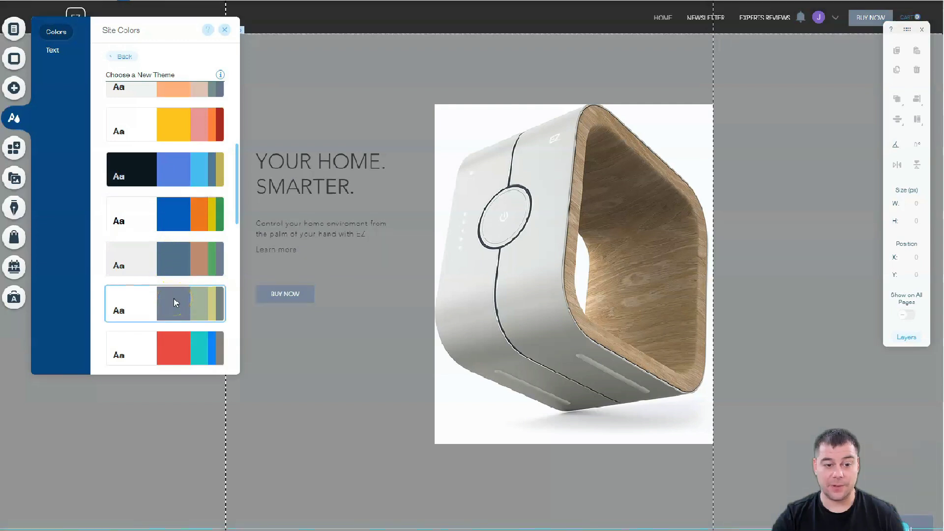
Step: Apply the white, coral and teal colour theme and close Site Colors
{"action": "scroll", "coordinate": [173, 299], "scroll_direction": "down", "scroll_amount": 5}
{"action": "left_click", "coordinate": [162, 142]}
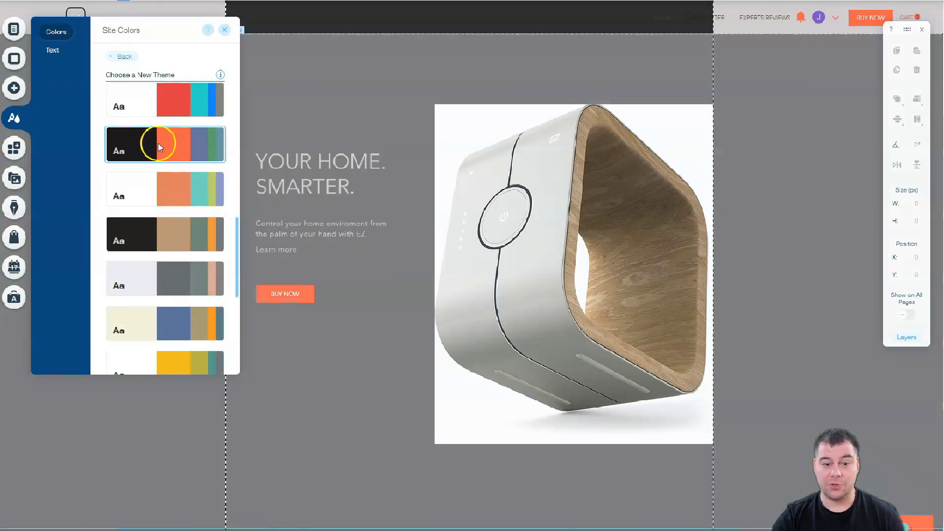
{"action": "left_click", "coordinate": [161, 180]}
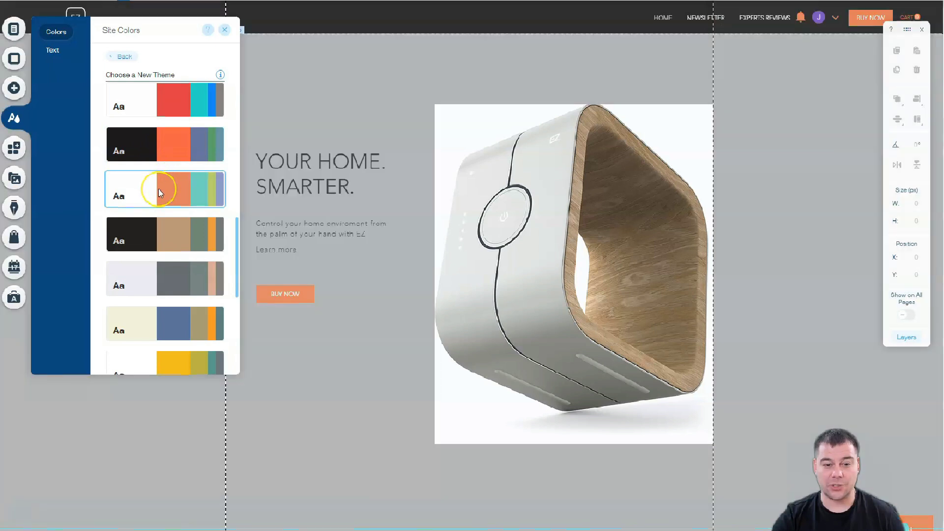
{"action": "left_click", "coordinate": [159, 190]}
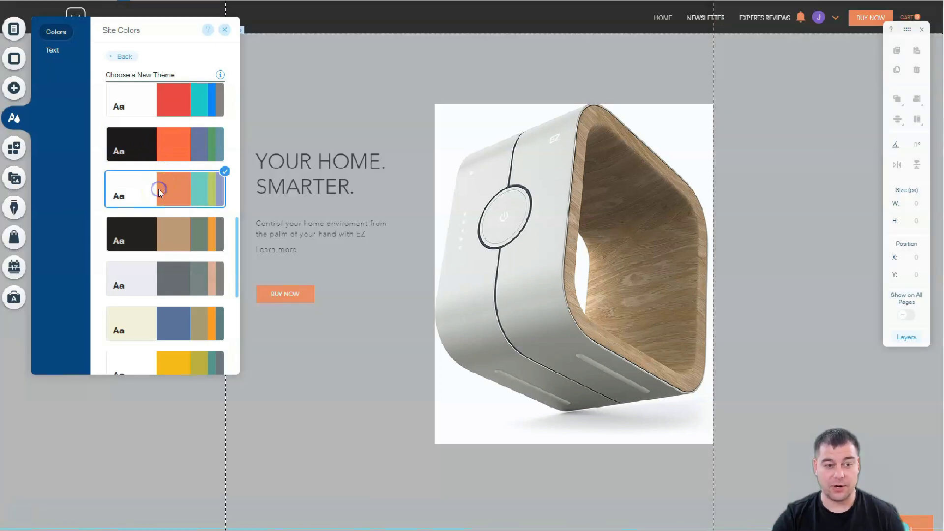
{"action": "left_click", "coordinate": [223, 30]}
Step: Set the page background colour to the white theme swatch and close the settings
{"action": "left_click", "coordinate": [14, 58]}
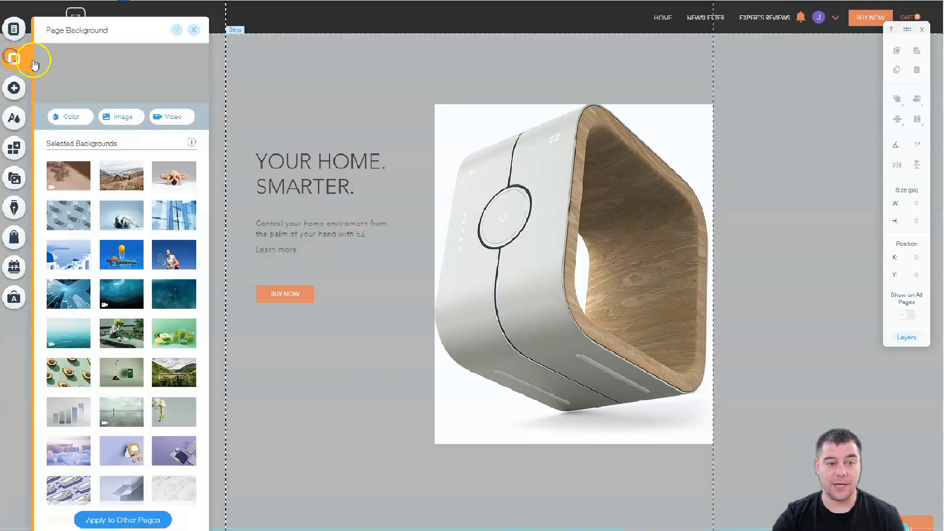
{"action": "left_click", "coordinate": [71, 116]}
{"action": "left_click", "coordinate": [87, 169]}
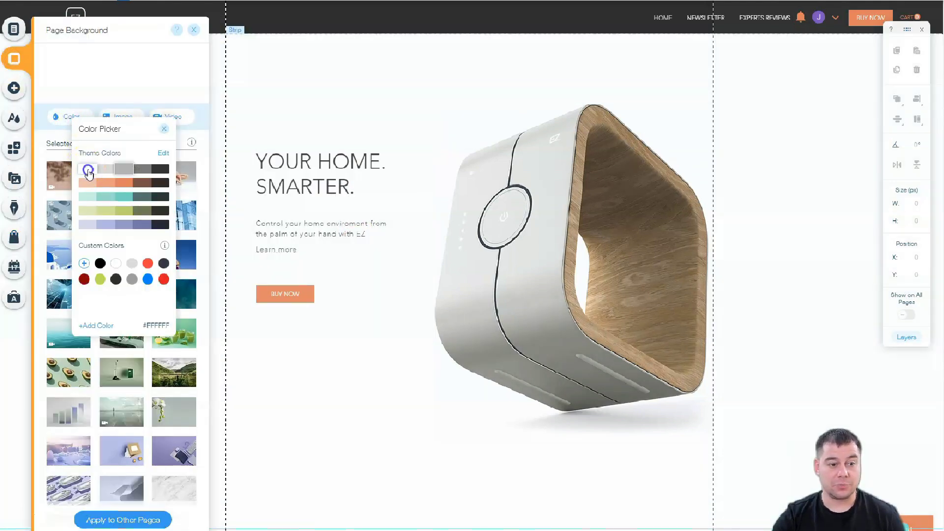
{"action": "left_click", "coordinate": [187, 34]}
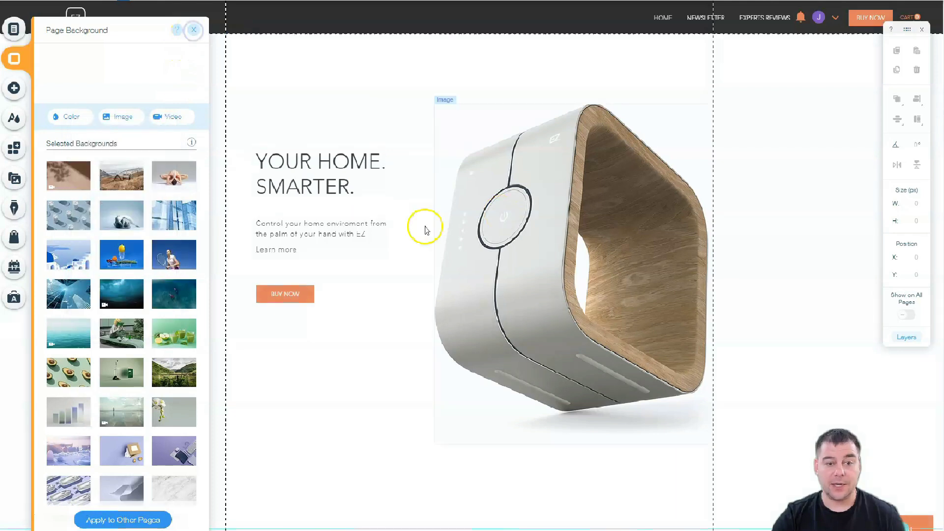
{"action": "left_click", "coordinate": [194, 32]}
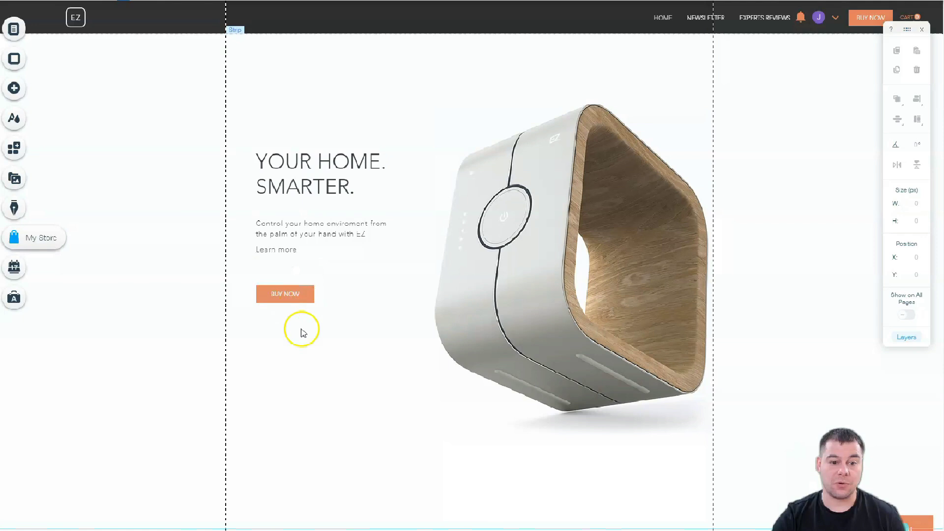
{"action": "scroll", "coordinate": [411, 307], "scroll_direction": "down", "scroll_amount": 10}
{"action": "scroll", "coordinate": [408, 302], "scroll_direction": "down", "scroll_amount": 8}
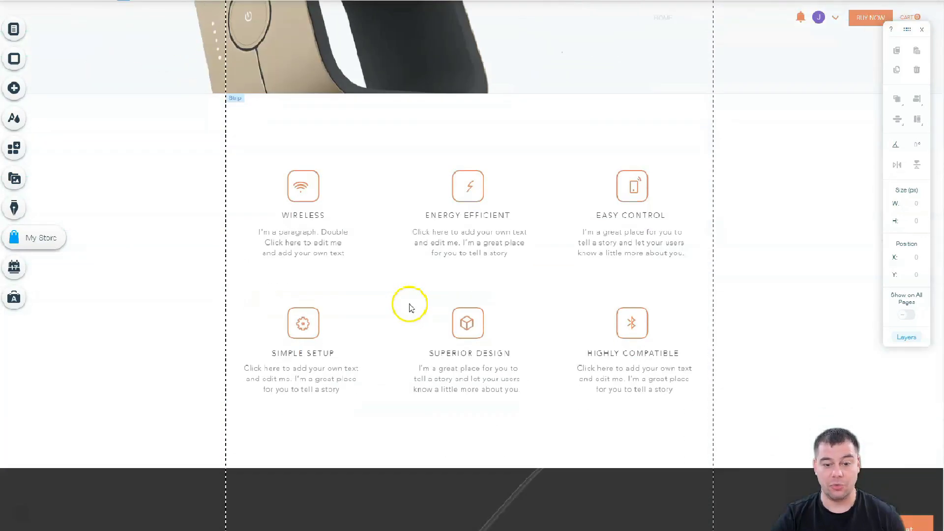
{"action": "scroll", "coordinate": [394, 261], "scroll_direction": "up", "scroll_amount": 18}
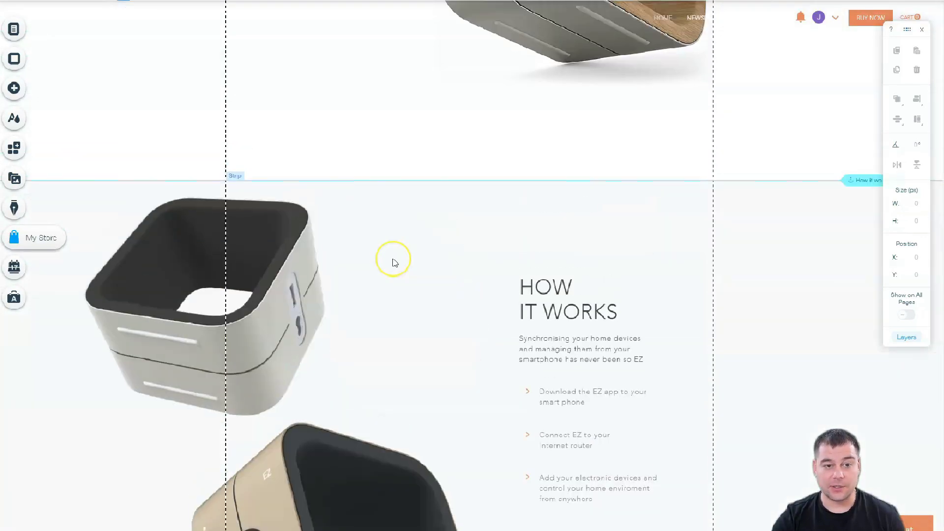
{"action": "scroll", "coordinate": [393, 262], "scroll_direction": "up", "scroll_amount": 2}
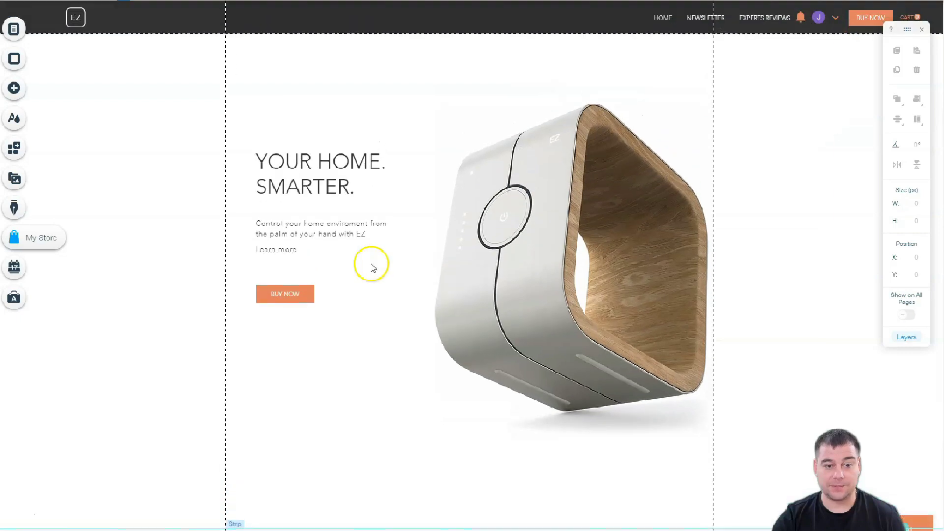
{"action": "left_click", "coordinate": [280, 298]}
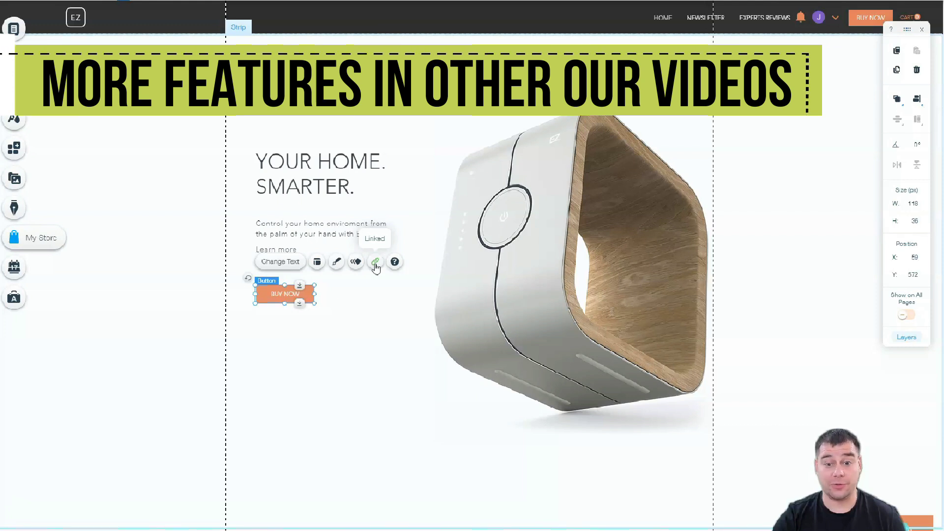
{"action": "left_click", "coordinate": [375, 264]}
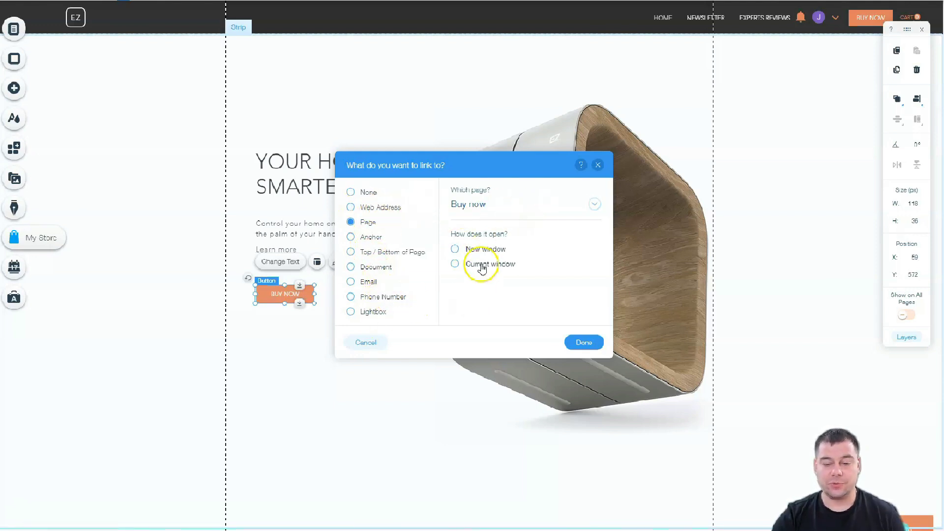
{"action": "left_click", "coordinate": [597, 165]}
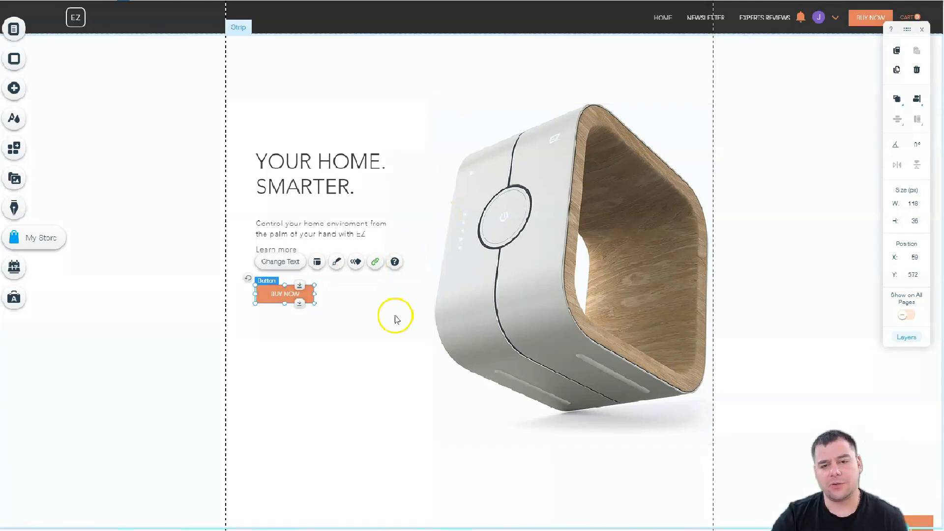
{"action": "scroll", "coordinate": [396, 319], "scroll_direction": "down", "scroll_amount": 5}
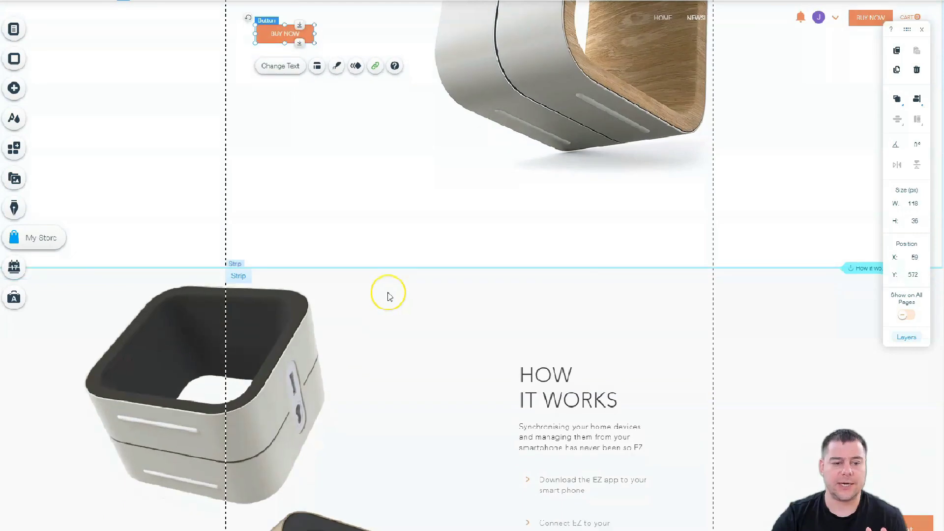
{"action": "scroll", "coordinate": [388, 295], "scroll_direction": "down", "scroll_amount": 3}
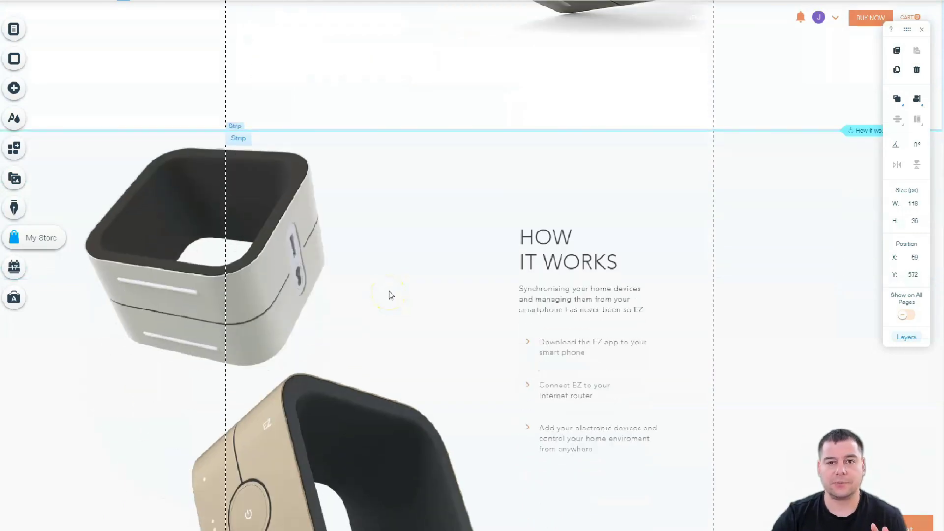
{"action": "scroll", "coordinate": [390, 293], "scroll_direction": "down", "scroll_amount": 3}
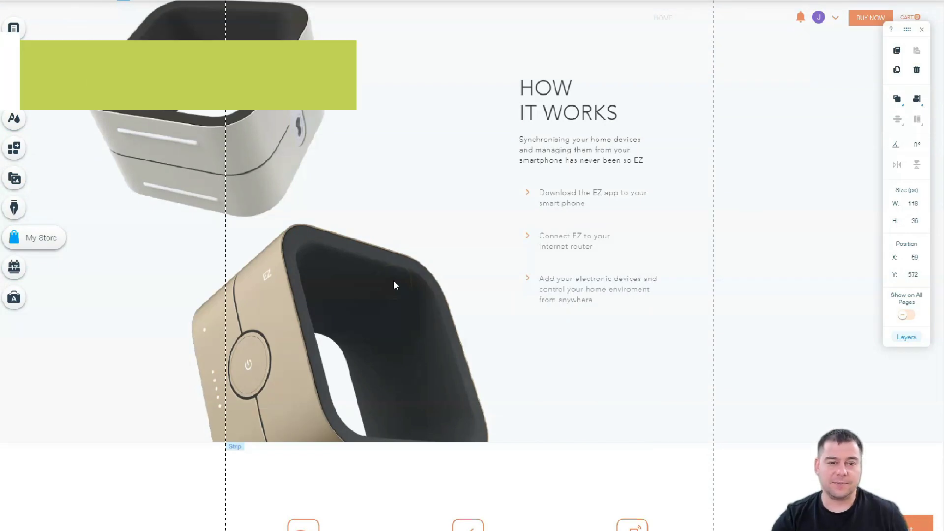
{"action": "left_click", "coordinate": [397, 282]}
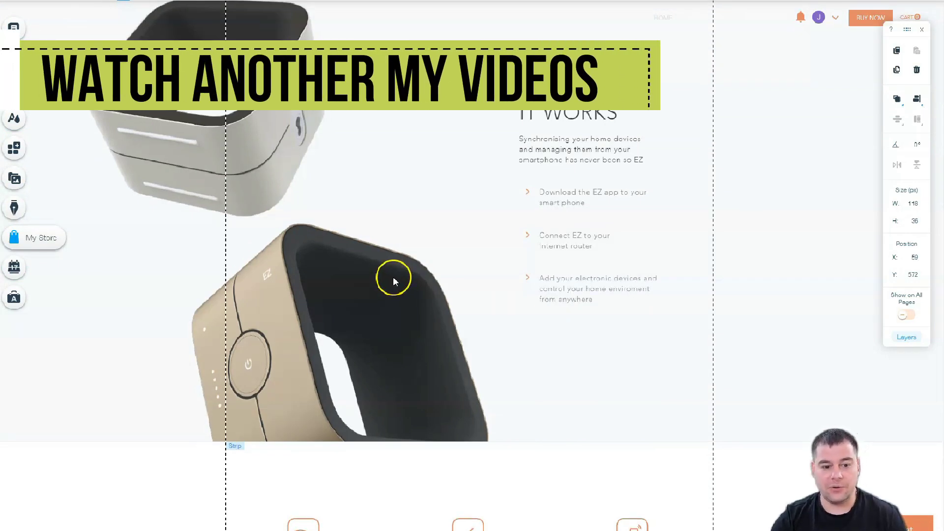
{"action": "scroll", "coordinate": [396, 280], "scroll_direction": "down", "scroll_amount": 8}
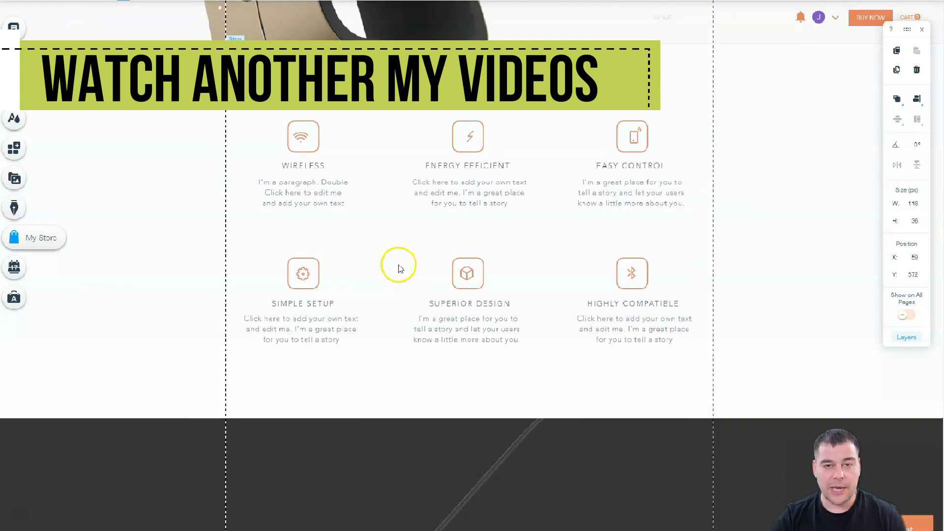
{"action": "scroll", "coordinate": [396, 274], "scroll_direction": "down", "scroll_amount": 4}
{"action": "scroll", "coordinate": [406, 254], "scroll_direction": "down", "scroll_amount": 12}
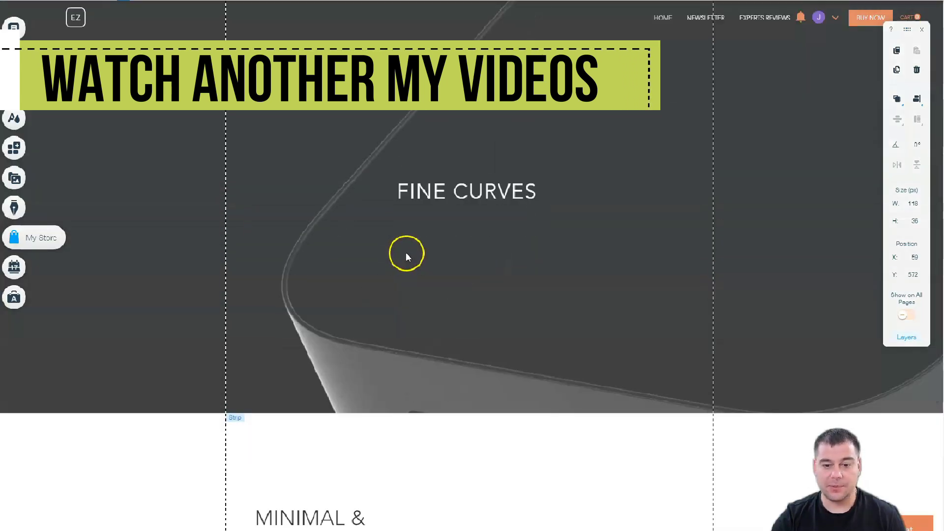
{"action": "scroll", "coordinate": [410, 255], "scroll_direction": "down", "scroll_amount": 9}
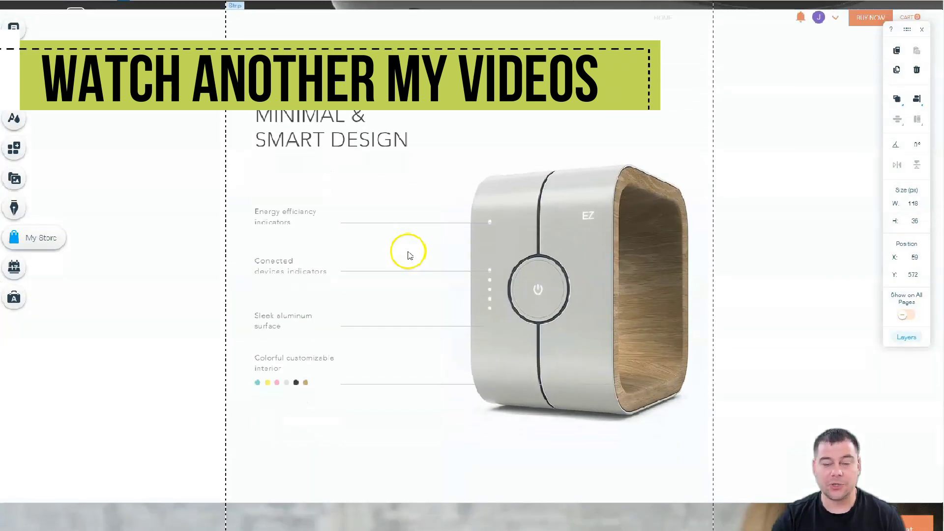
{"action": "scroll", "coordinate": [411, 253], "scroll_direction": "down", "scroll_amount": 5}
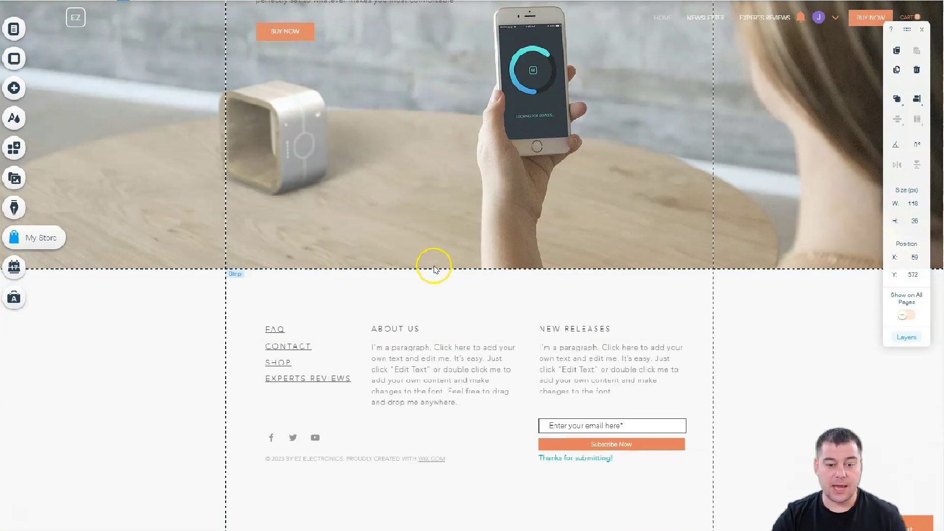
{"action": "scroll", "coordinate": [435, 266], "scroll_direction": "up", "scroll_amount": 5}
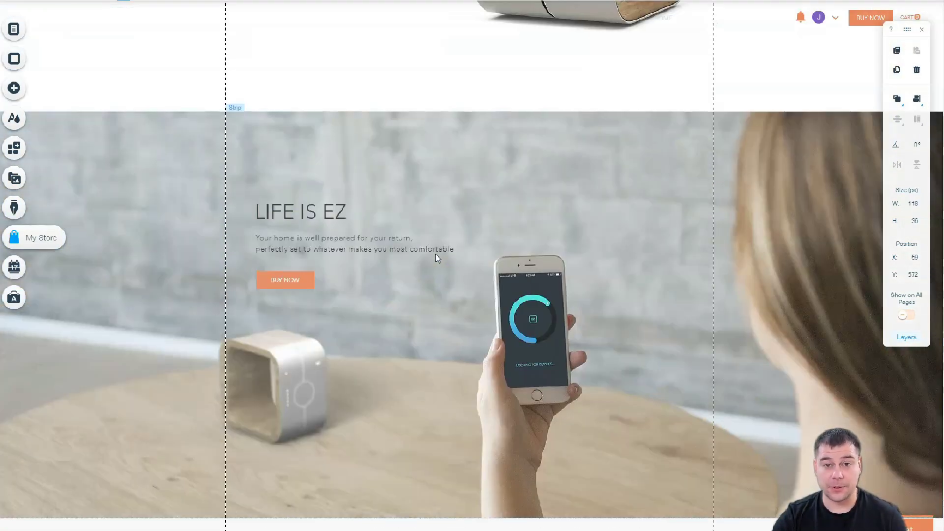
{"action": "scroll", "coordinate": [471, 241], "scroll_direction": "up", "scroll_amount": 7}
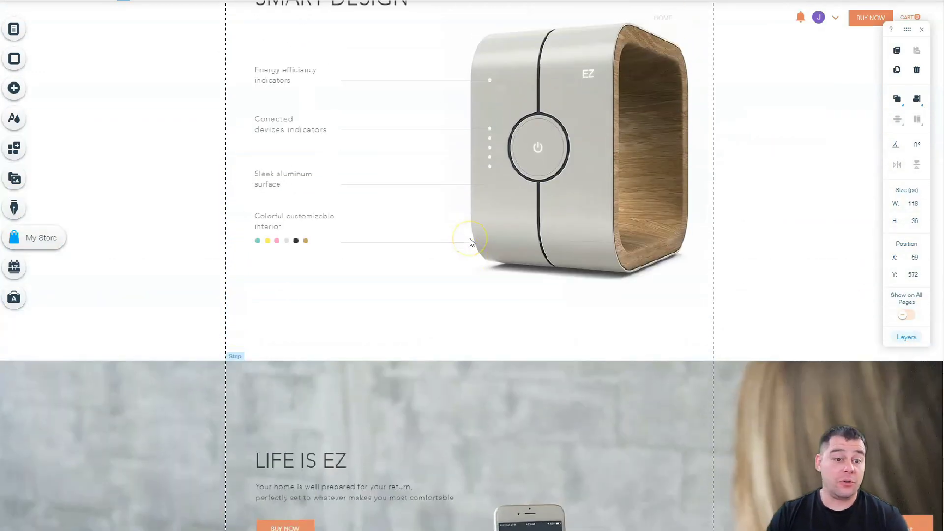
{"action": "scroll", "coordinate": [470, 242], "scroll_direction": "up", "scroll_amount": 1}
{"action": "scroll", "coordinate": [470, 242], "scroll_direction": "up", "scroll_amount": 10}
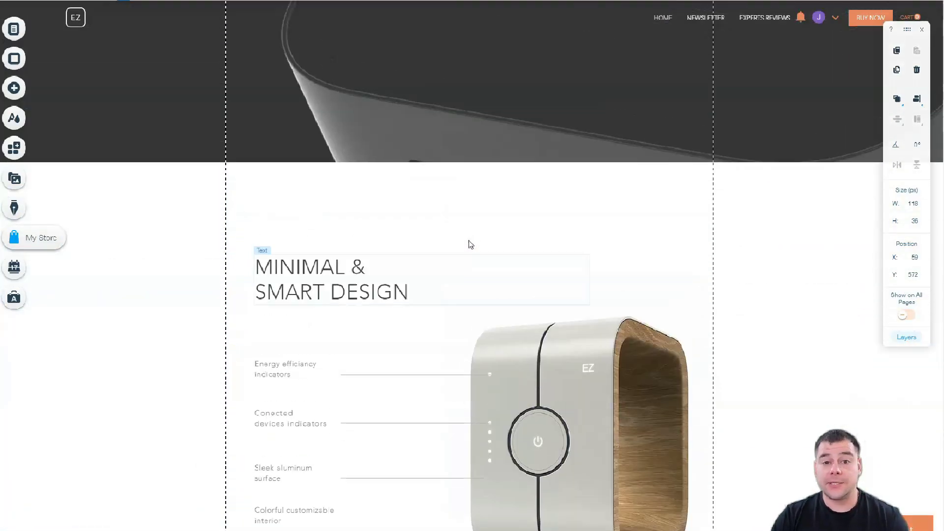
{"action": "scroll", "coordinate": [468, 238], "scroll_direction": "up", "scroll_amount": 12}
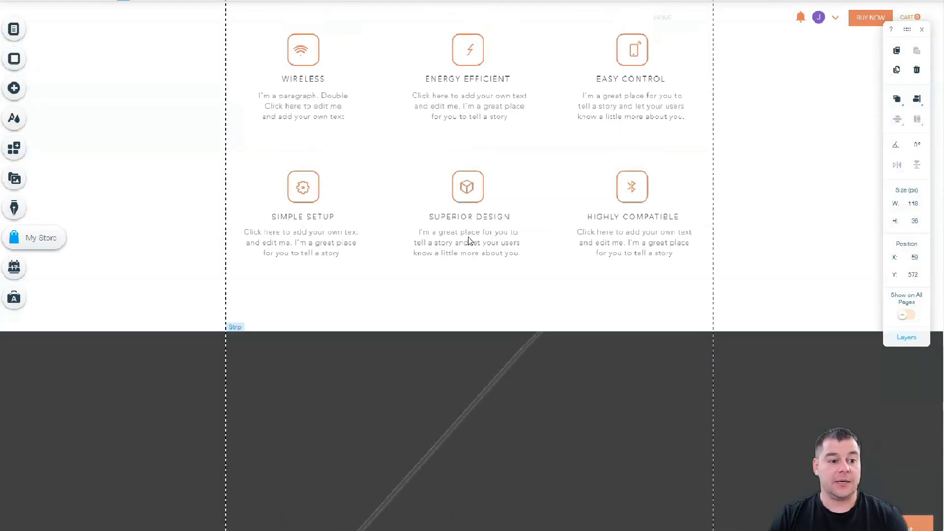
{"action": "scroll", "coordinate": [468, 238], "scroll_direction": "up", "scroll_amount": 12}
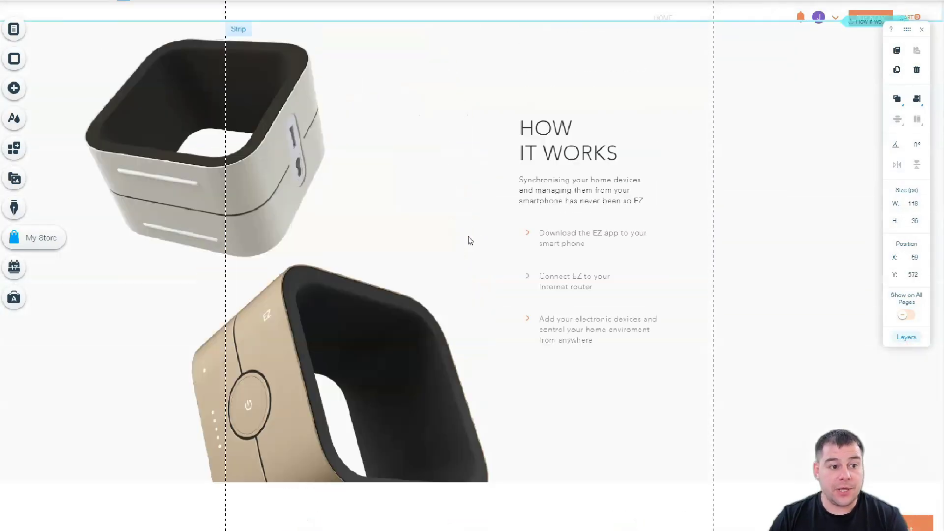
{"action": "scroll", "coordinate": [468, 238], "scroll_direction": "up", "scroll_amount": 1}
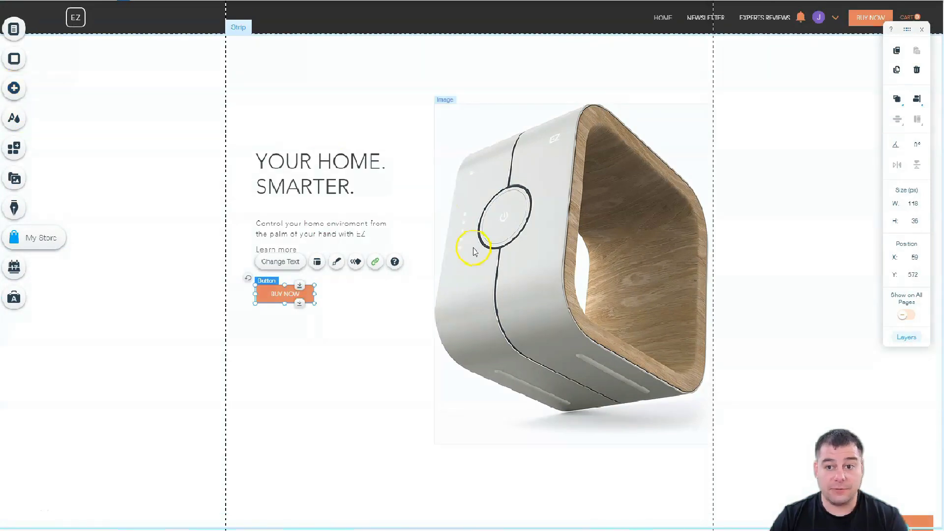
{"action": "scroll", "coordinate": [316, 232], "scroll_direction": "down", "scroll_amount": 5}
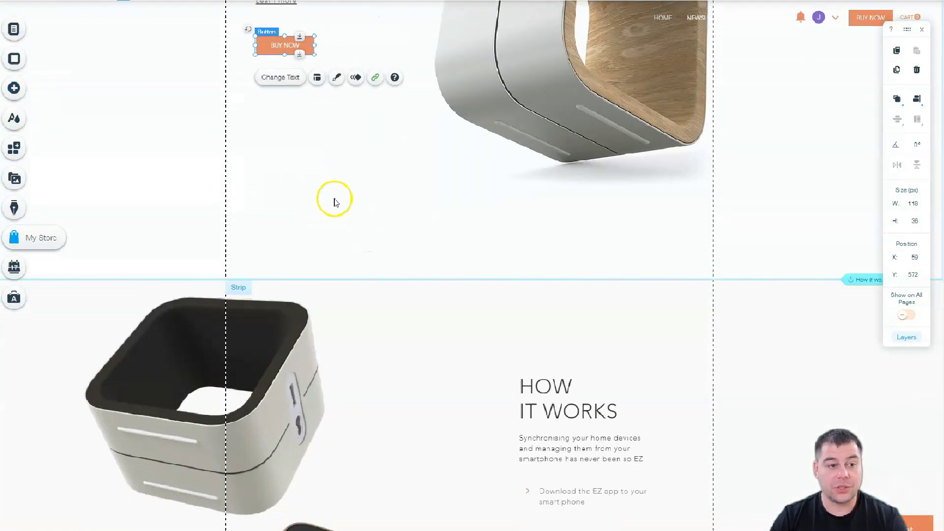
Step: Add a blank white Classic strip between the hero and How It Works sections
{"action": "left_click", "coordinate": [14, 89]}
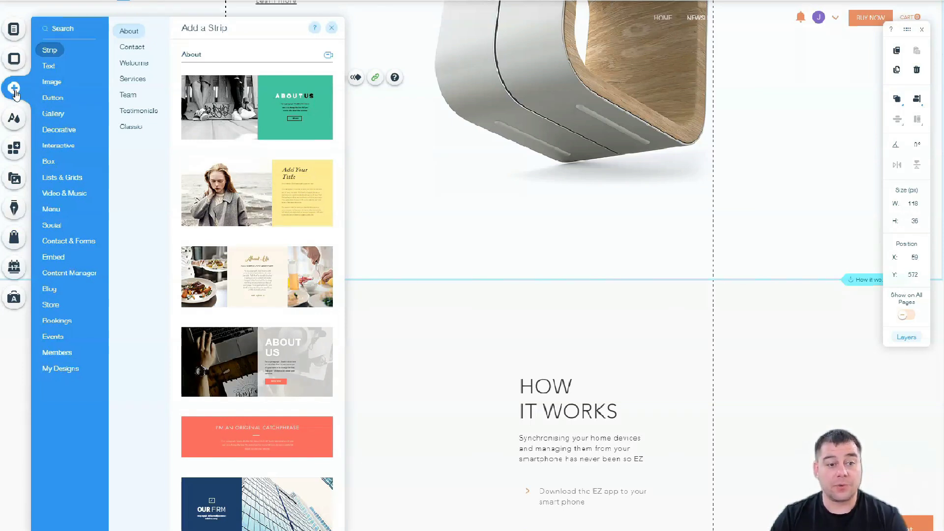
{"action": "left_click", "coordinate": [132, 47]}
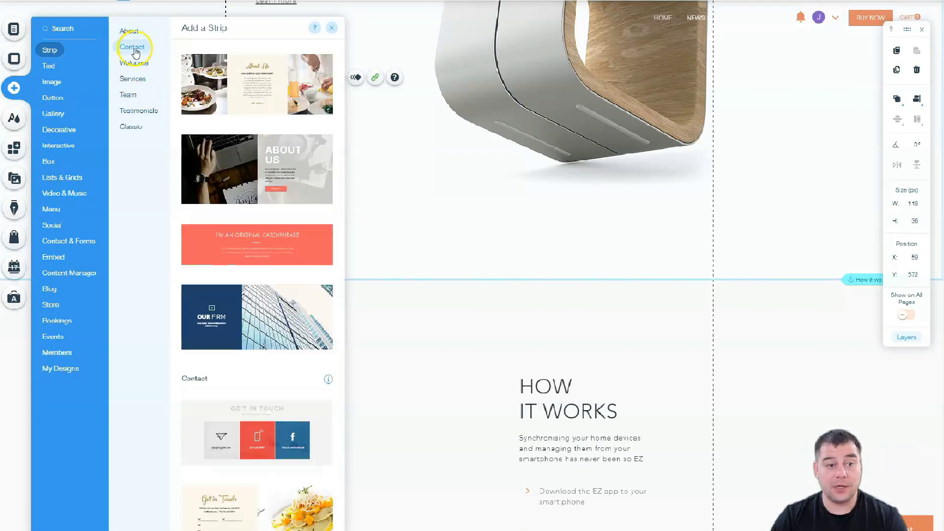
{"action": "left_click", "coordinate": [131, 63]}
{"action": "left_click", "coordinate": [131, 79]}
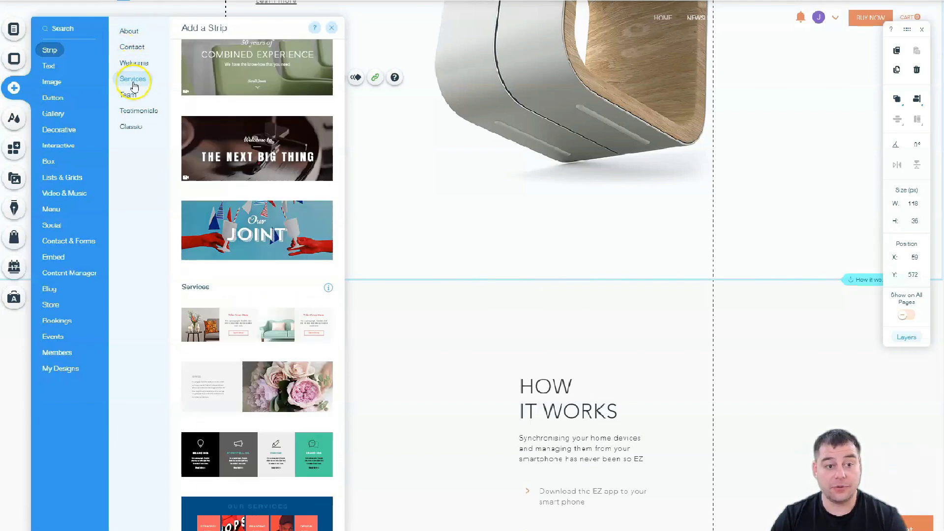
{"action": "left_click", "coordinate": [126, 95]}
{"action": "left_click", "coordinate": [131, 111]}
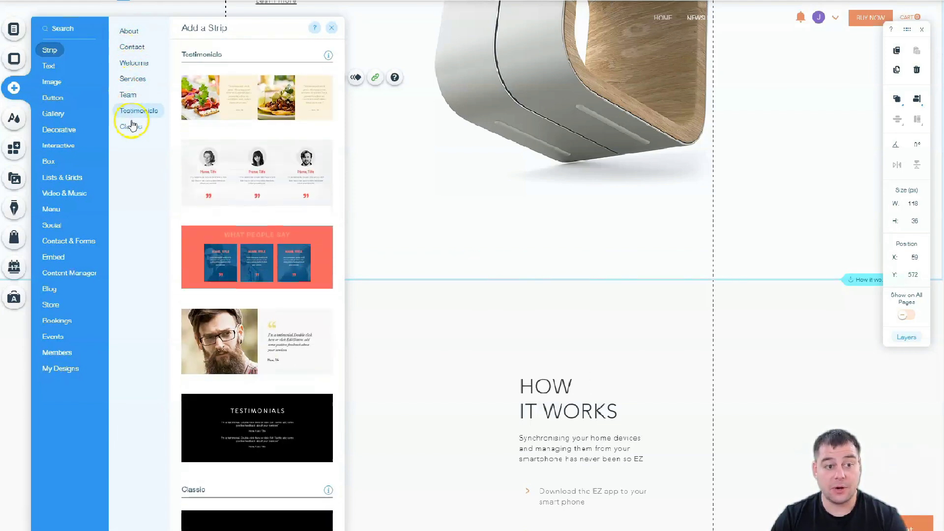
{"action": "left_click", "coordinate": [132, 126]}
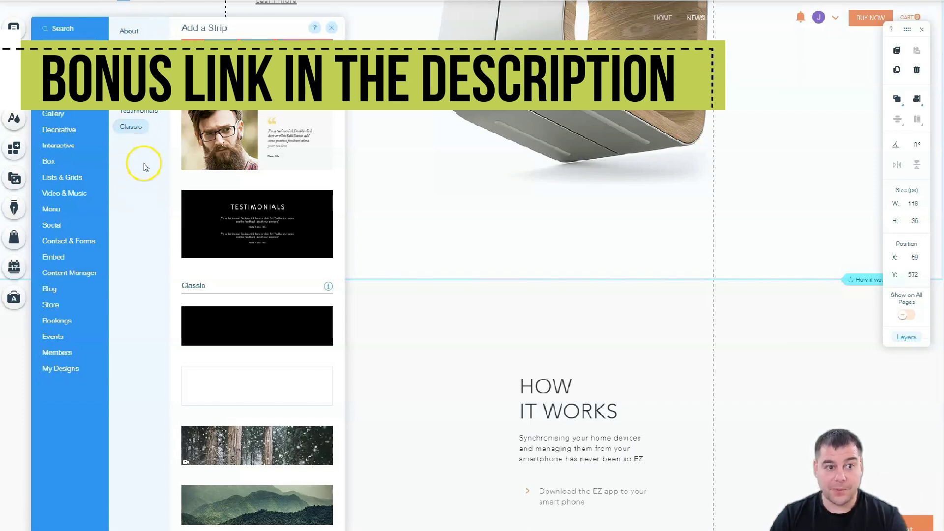
{"action": "scroll", "coordinate": [257, 320], "scroll_direction": "down", "scroll_amount": 10}
{"action": "scroll", "coordinate": [256, 320], "scroll_direction": "up", "scroll_amount": 5}
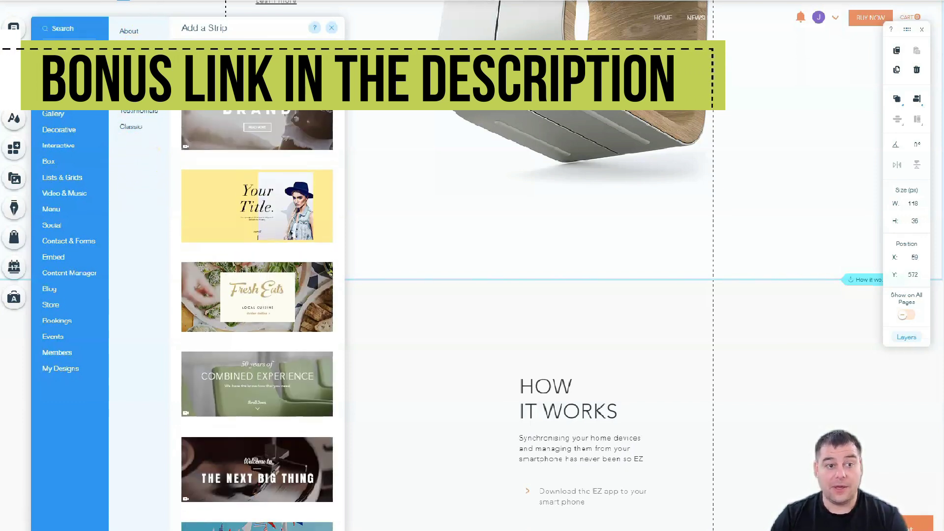
{"action": "left_click", "coordinate": [129, 30]}
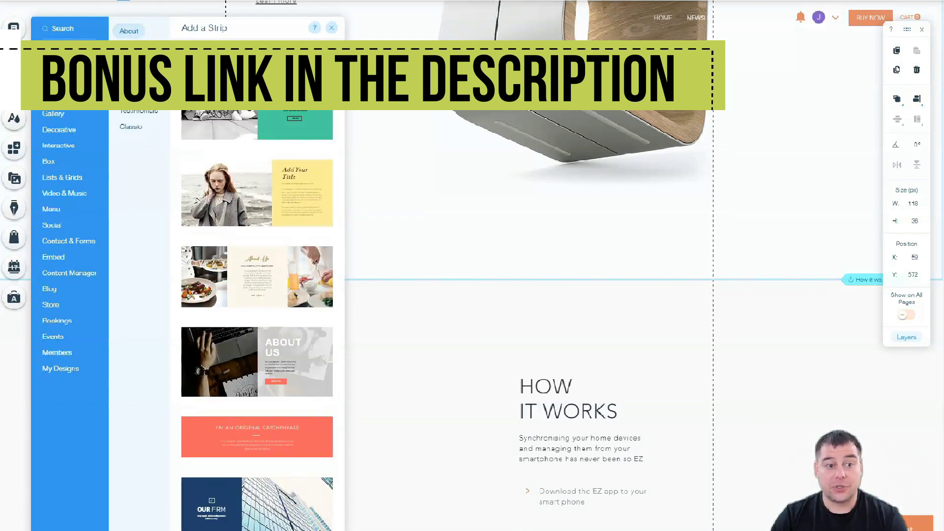
{"action": "left_click", "coordinate": [132, 79]}
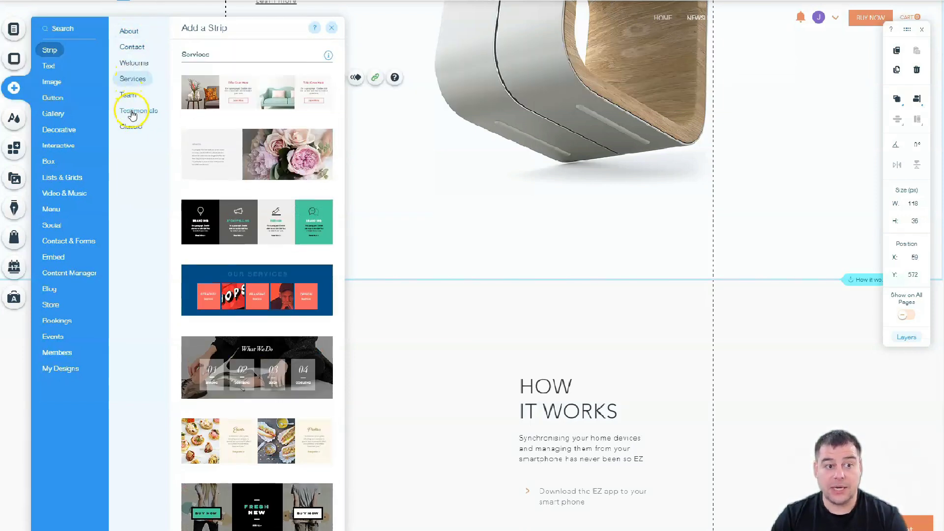
{"action": "left_click", "coordinate": [132, 111]}
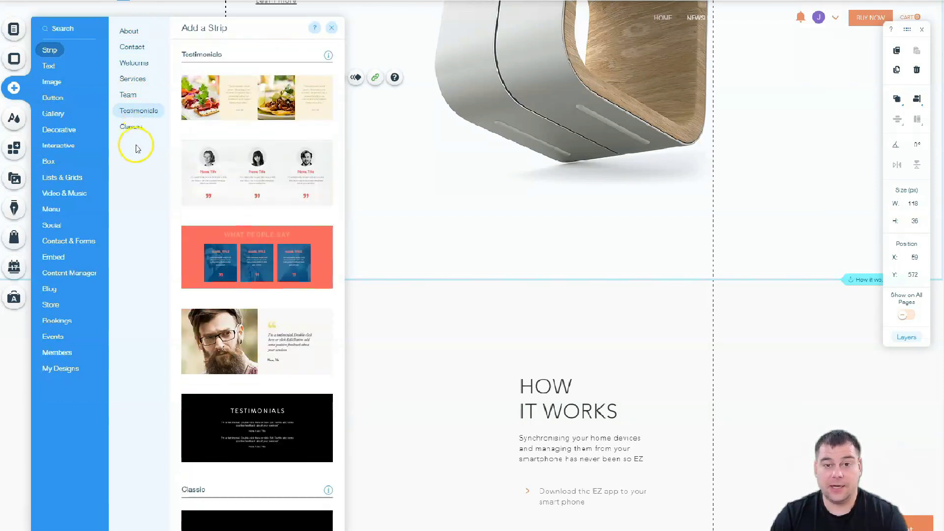
{"action": "left_click", "coordinate": [130, 126]}
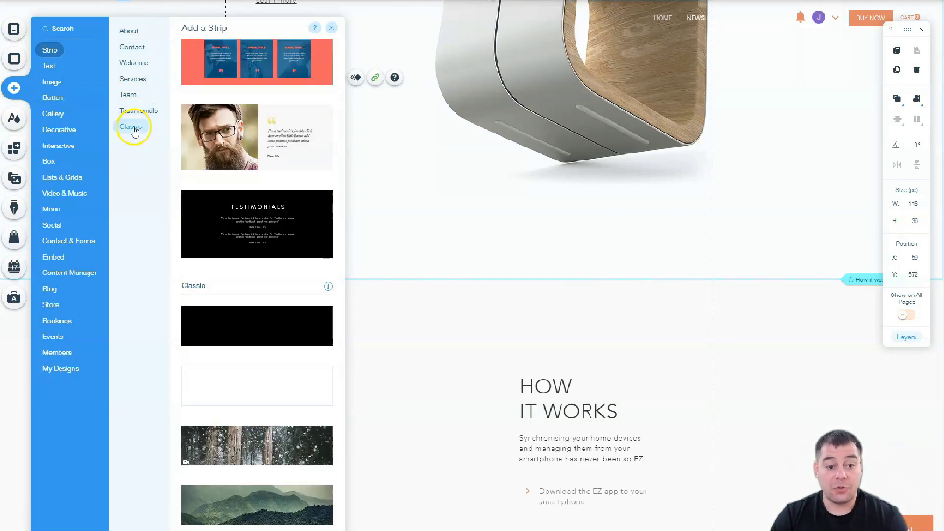
{"action": "left_click_drag", "start_coordinate": [254, 406], "coordinate": [560, 295]}
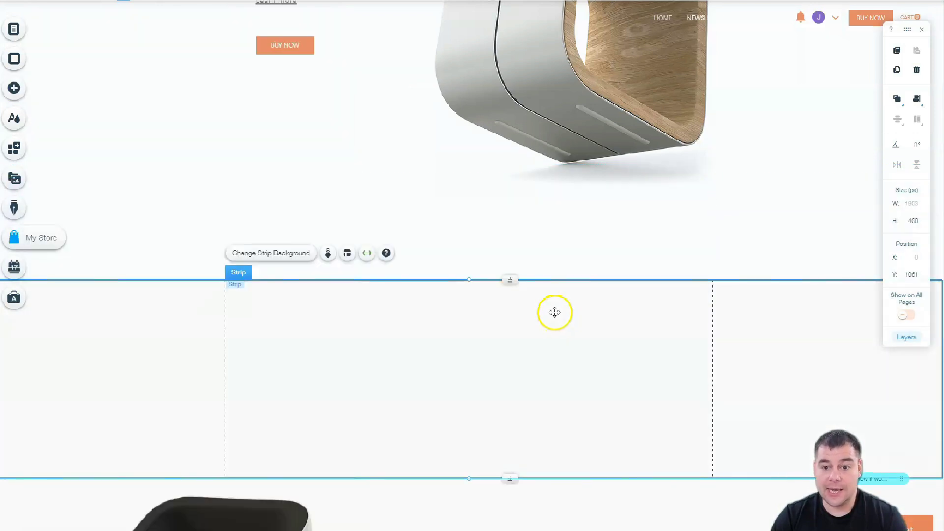
{"action": "scroll", "coordinate": [475, 318], "scroll_direction": "down", "scroll_amount": 4}
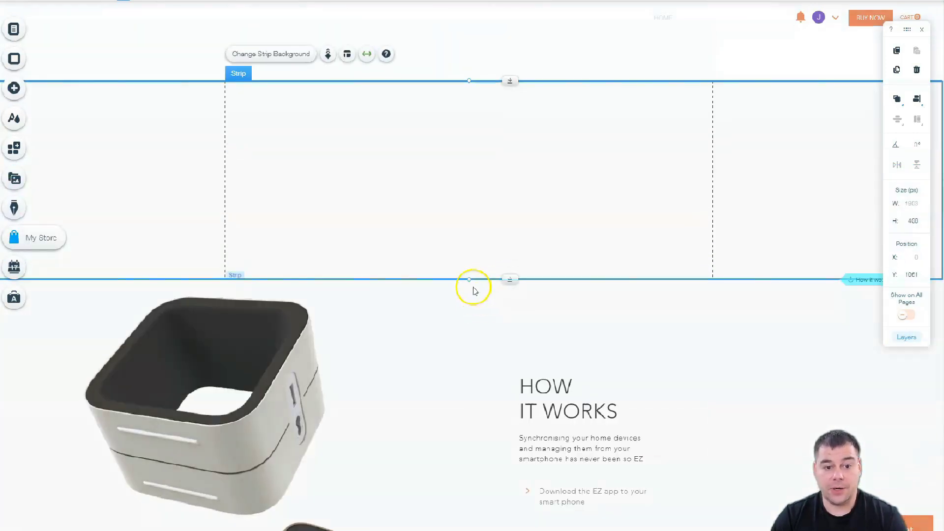
Step: Place a Big Title text heading inside the new strip
{"action": "left_click", "coordinate": [14, 89]}
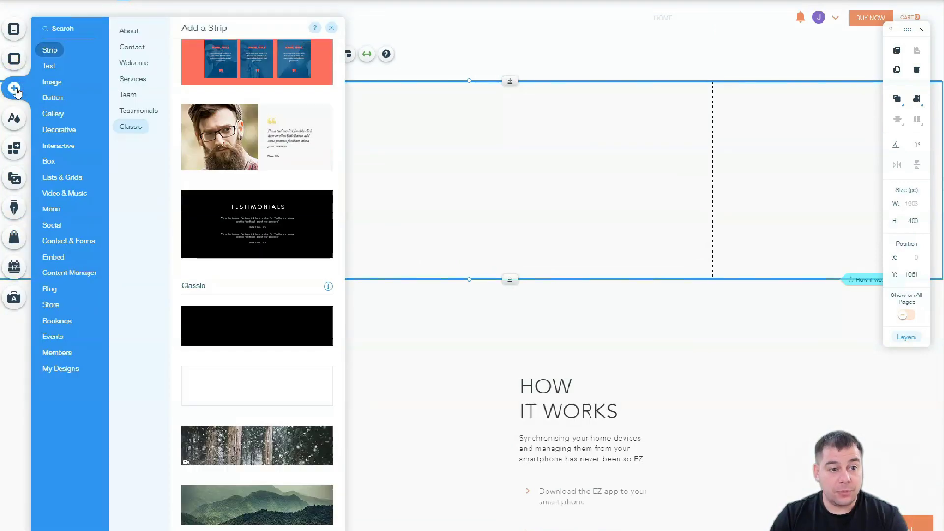
{"action": "left_click", "coordinate": [49, 65]}
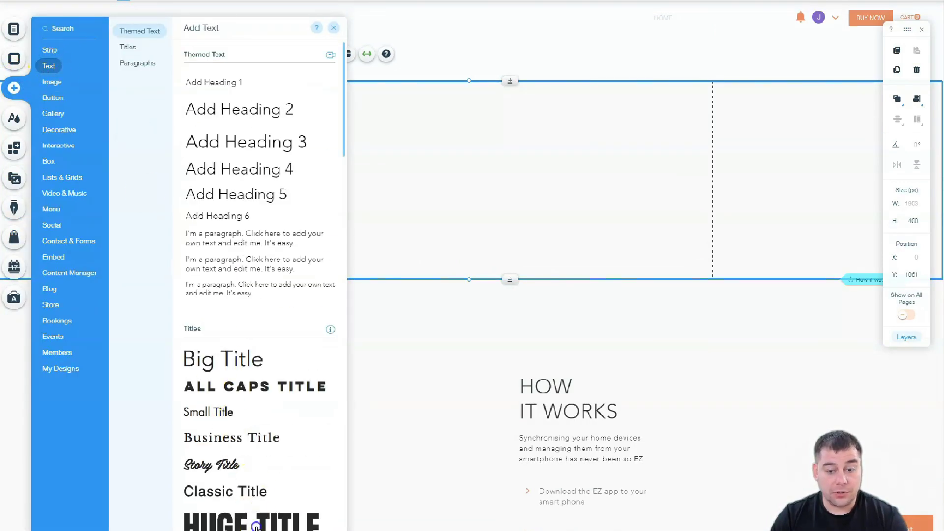
{"action": "left_click_drag", "start_coordinate": [256, 526], "coordinate": [231, 399]}
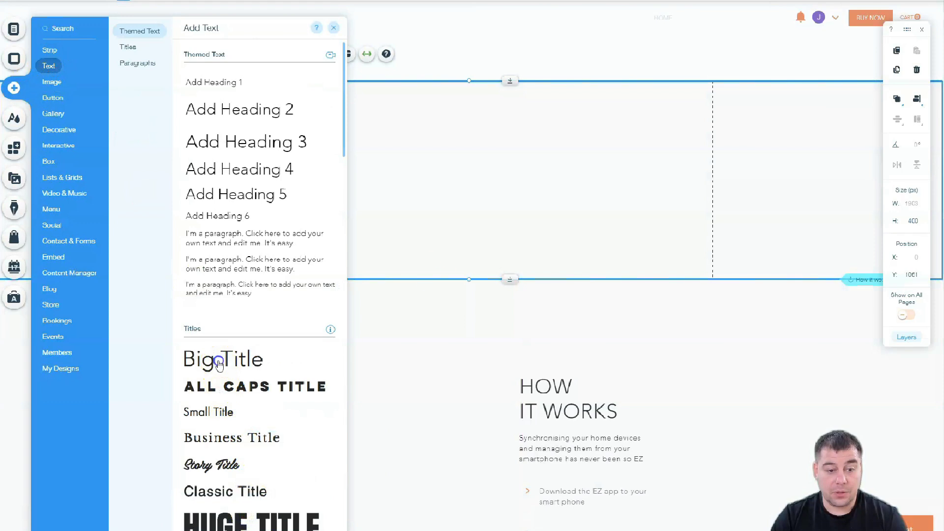
{"action": "left_click_drag", "start_coordinate": [219, 364], "coordinate": [295, 120]}
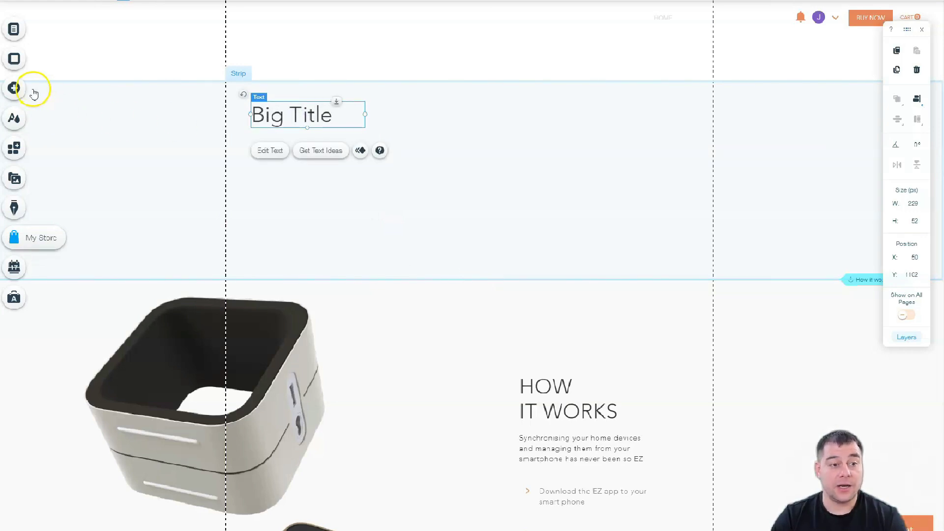
Step: Add a YouTube video player showing 'Plane Overhead' into the new strip
{"action": "left_click", "coordinate": [15, 89]}
{"action": "left_click", "coordinate": [86, 194]}
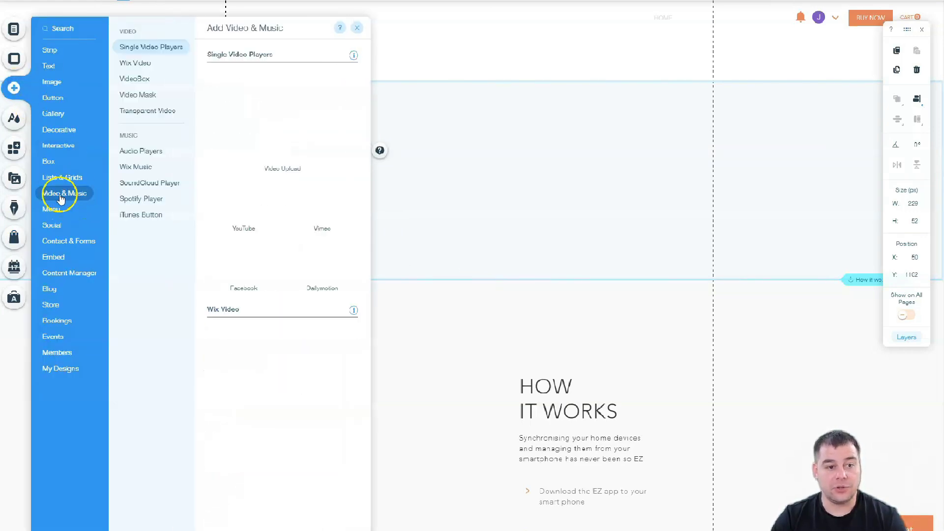
{"action": "left_click_drag", "start_coordinate": [263, 189], "coordinate": [444, 164]}
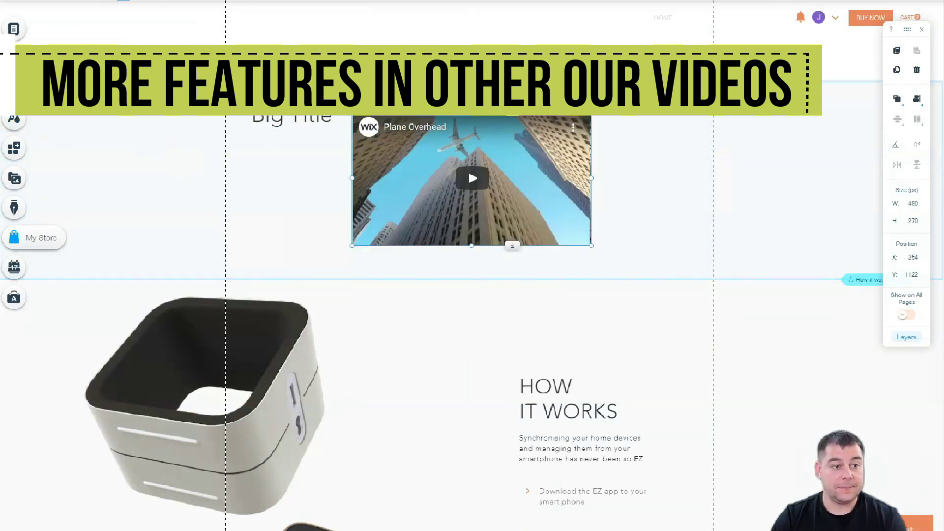
Step: Place a themed button beside the video in the strip, then select the whole strip
{"action": "left_click", "coordinate": [14, 147]}
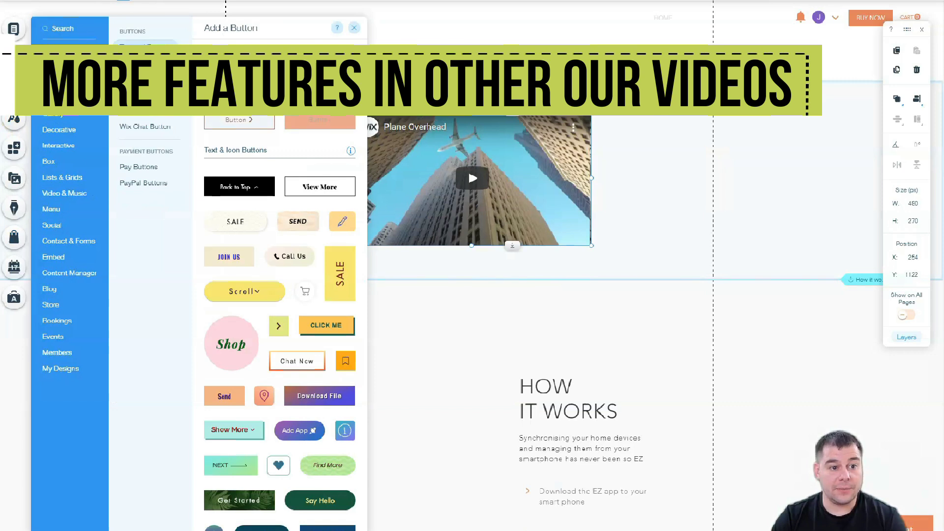
{"action": "mouse_move", "coordinate": [54, 82]}
{"action": "left_click_drag", "start_coordinate": [238, 84], "coordinate": [649, 180]}
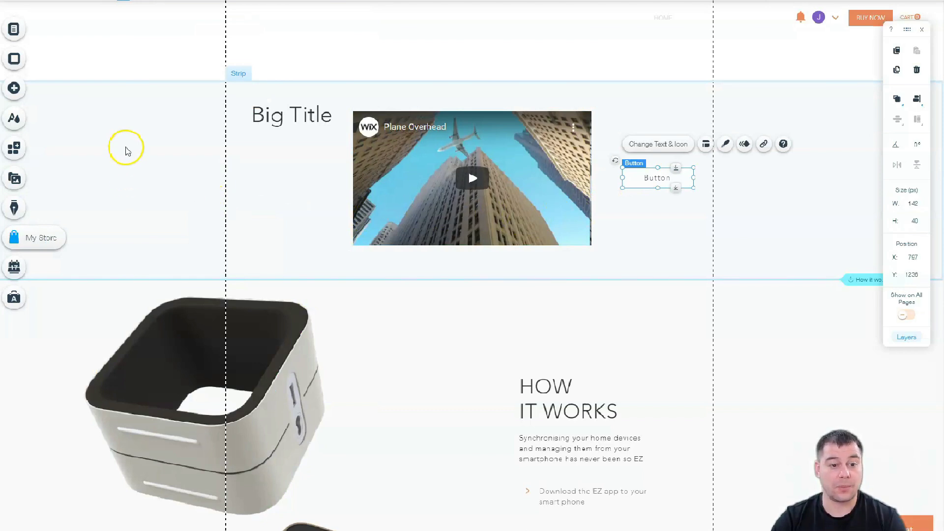
{"action": "left_click", "coordinate": [171, 167]}
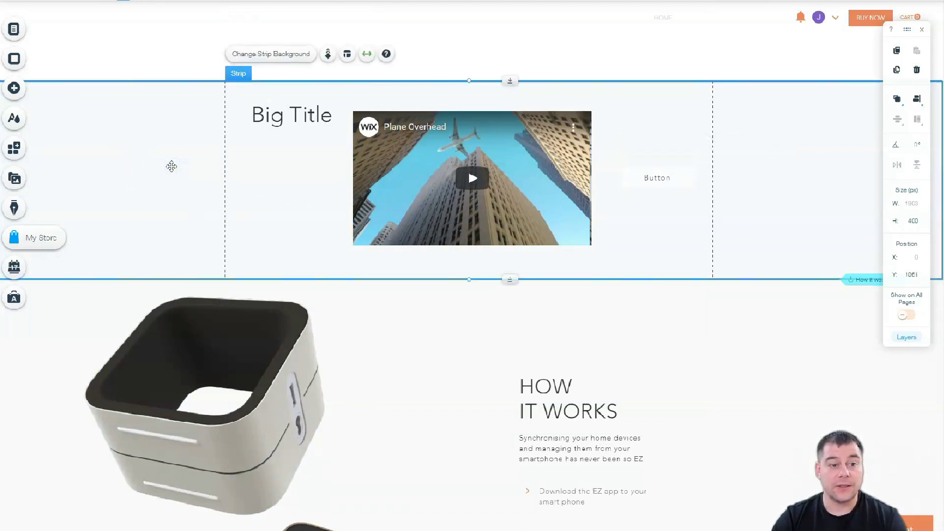
Step: Give the strip a darker grey #7A7A7A theme-colour background and close its background settings
{"action": "left_click", "coordinate": [255, 55]}
{"action": "left_click", "coordinate": [100, 147]}
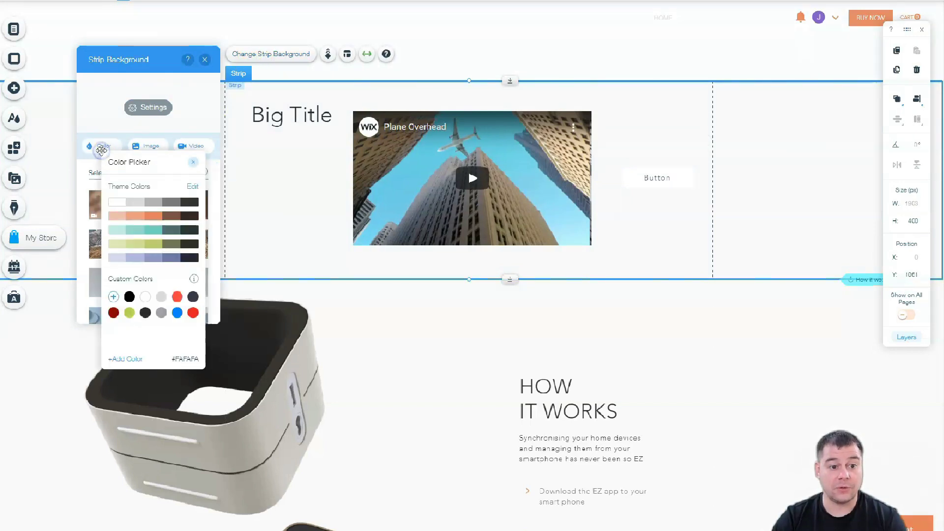
{"action": "left_click", "coordinate": [153, 204]}
{"action": "left_click", "coordinate": [171, 203]}
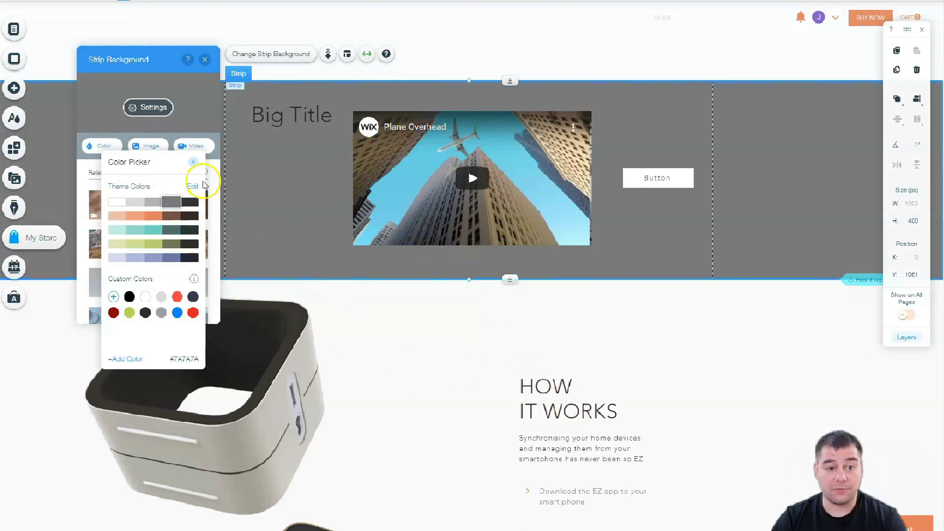
{"action": "left_click", "coordinate": [462, 248]}
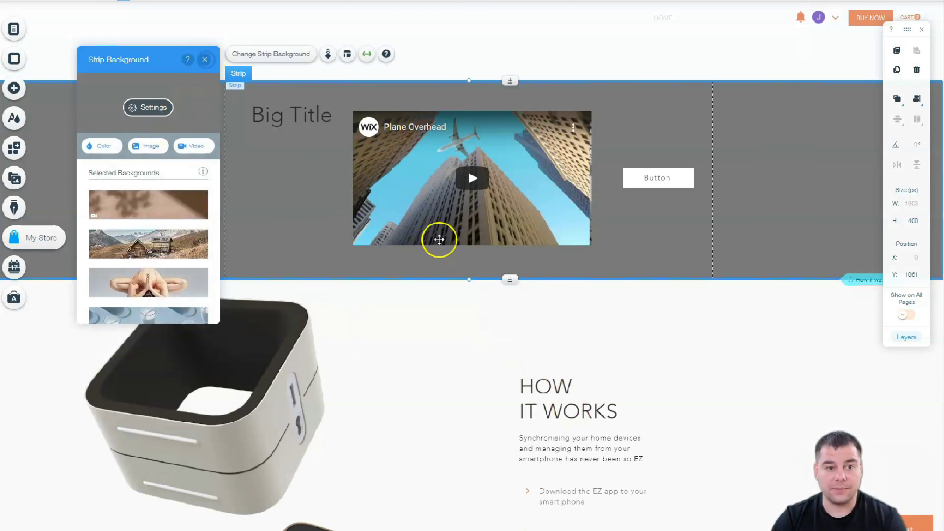
{"action": "left_click", "coordinate": [205, 59]}
{"action": "scroll", "coordinate": [500, 314], "scroll_direction": "down", "scroll_amount": 10}
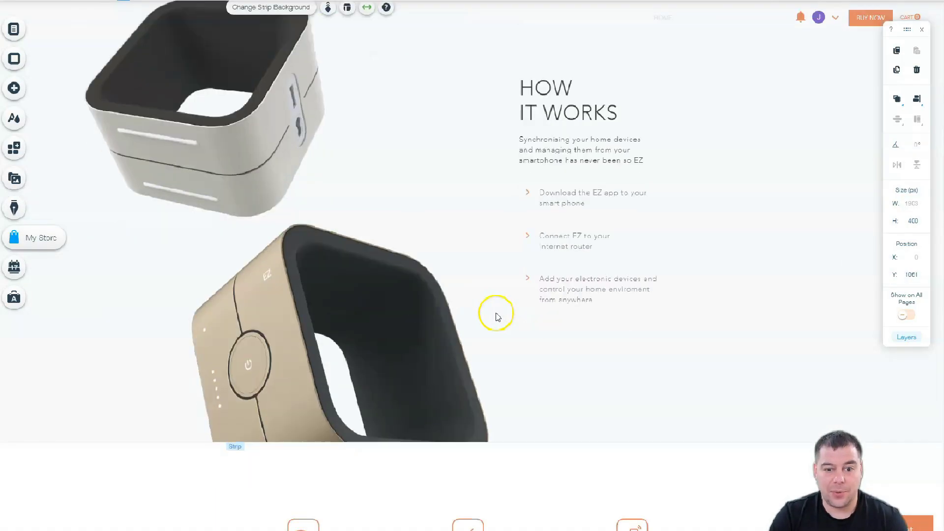
Step: Scroll to the MINIMAL & SMART DESIGN heading and open its text settings
{"action": "scroll", "coordinate": [497, 313], "scroll_direction": "down", "scroll_amount": 9}
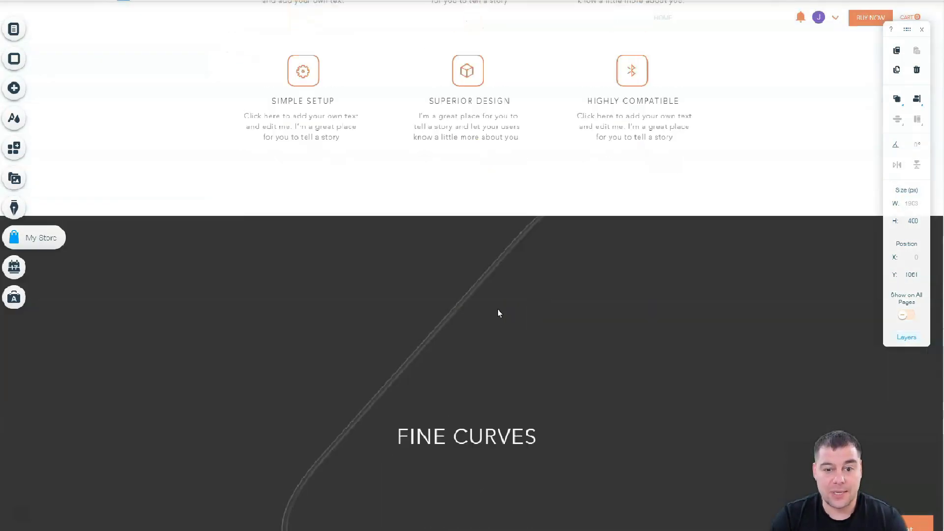
{"action": "scroll", "coordinate": [498, 312], "scroll_direction": "down", "scroll_amount": 5}
{"action": "scroll", "coordinate": [499, 312], "scroll_direction": "down", "scroll_amount": 4}
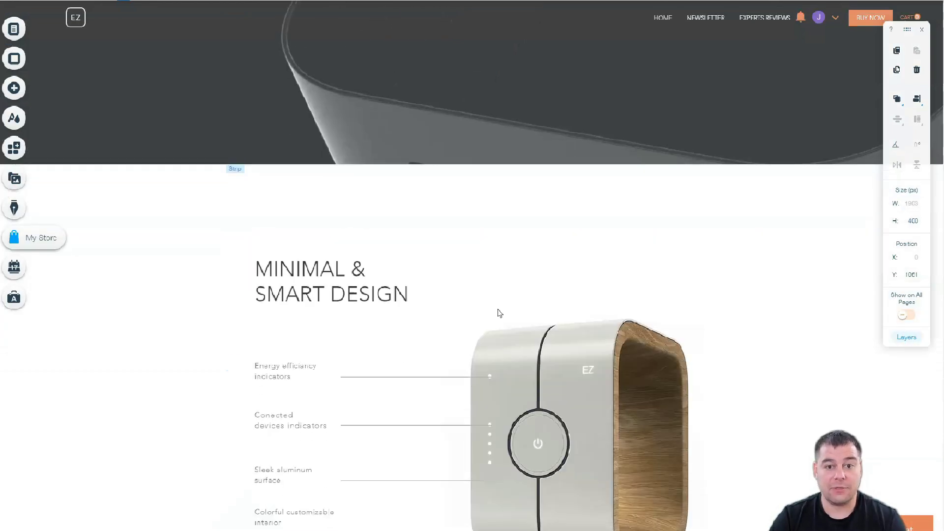
{"action": "scroll", "coordinate": [499, 313], "scroll_direction": "down", "scroll_amount": 1}
{"action": "left_click", "coordinate": [320, 256]}
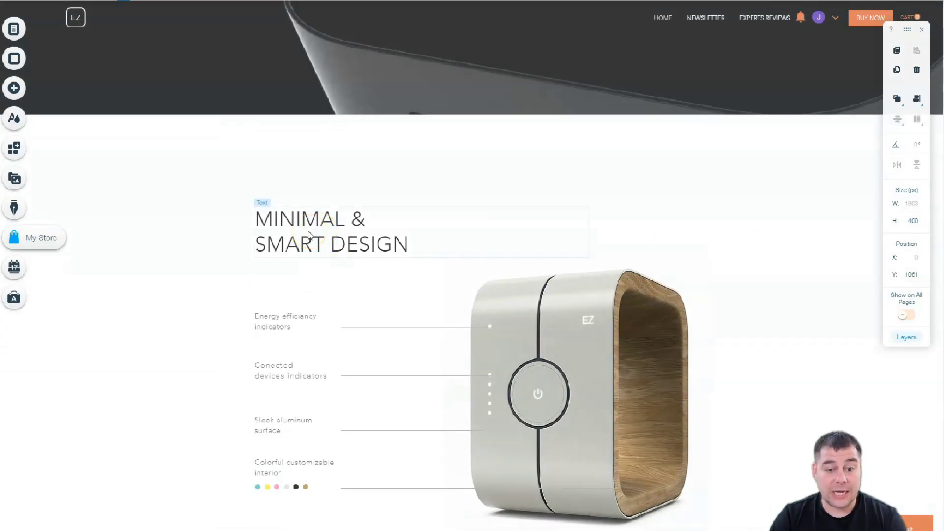
{"action": "left_click", "coordinate": [308, 234]}
{"action": "left_click", "coordinate": [308, 231]}
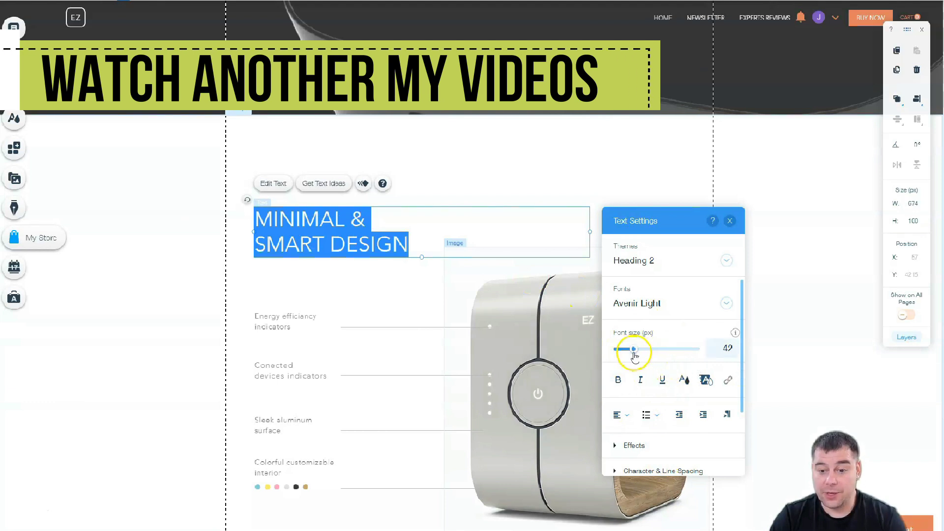
Step: Raise the heading's font size to 60 px, keeping it neither bold nor italic
{"action": "left_click_drag", "start_coordinate": [633, 349], "coordinate": [642, 353]}
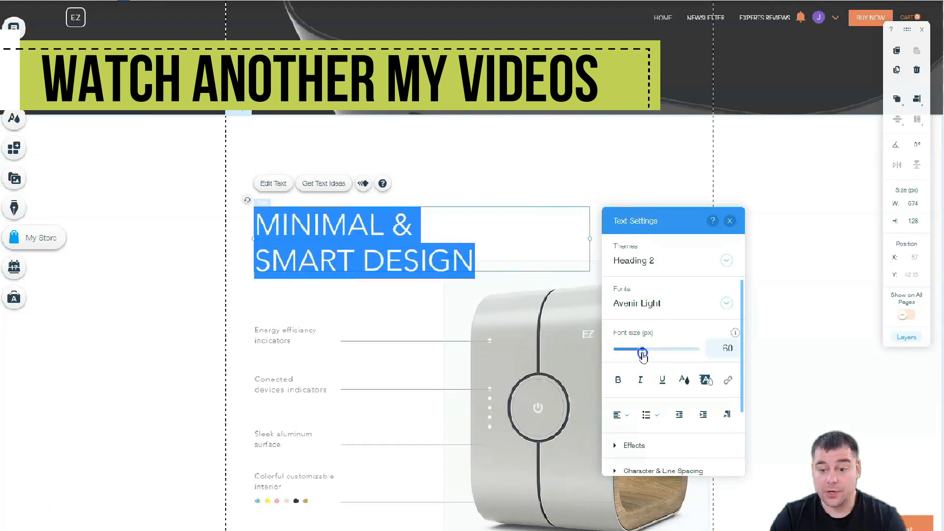
{"action": "left_click", "coordinate": [618, 380]}
{"action": "left_click", "coordinate": [641, 383]}
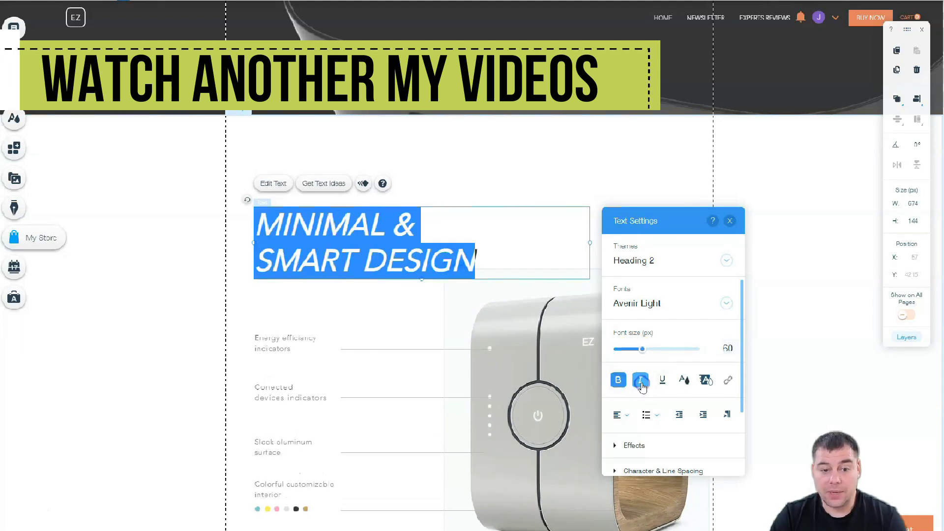
{"action": "left_click", "coordinate": [640, 381]}
{"action": "left_click", "coordinate": [618, 380]}
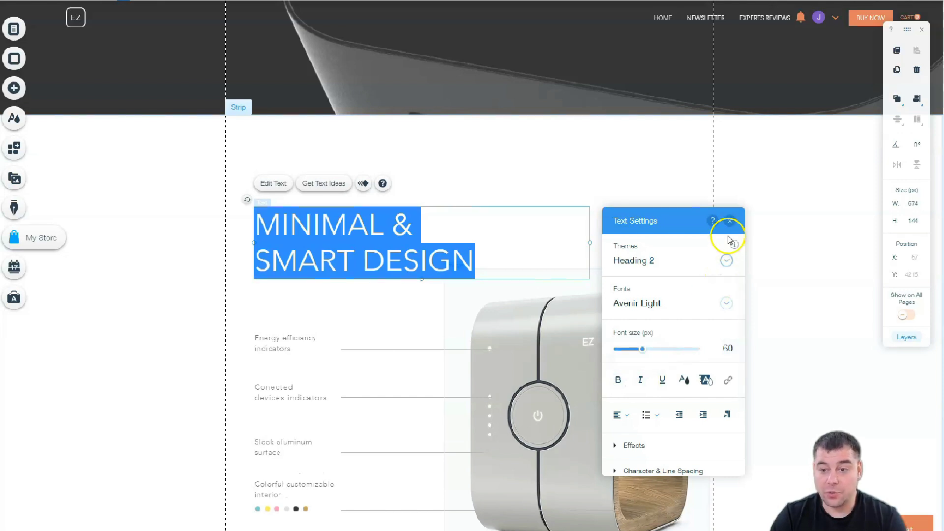
{"action": "left_click", "coordinate": [730, 221]}
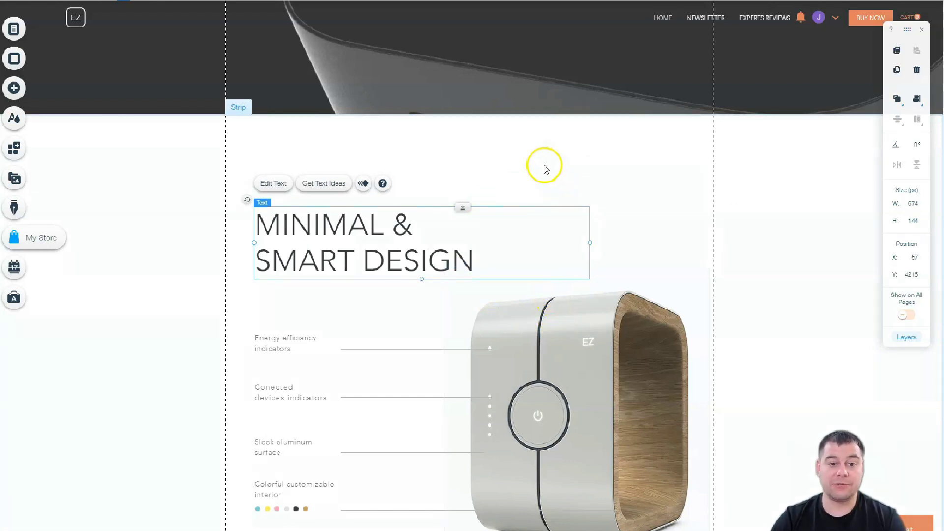
Step: Nudge the heading slightly higher, hide the element toolbar, and scroll down to the footer
{"action": "left_click_drag", "start_coordinate": [348, 232], "coordinate": [352, 205]}
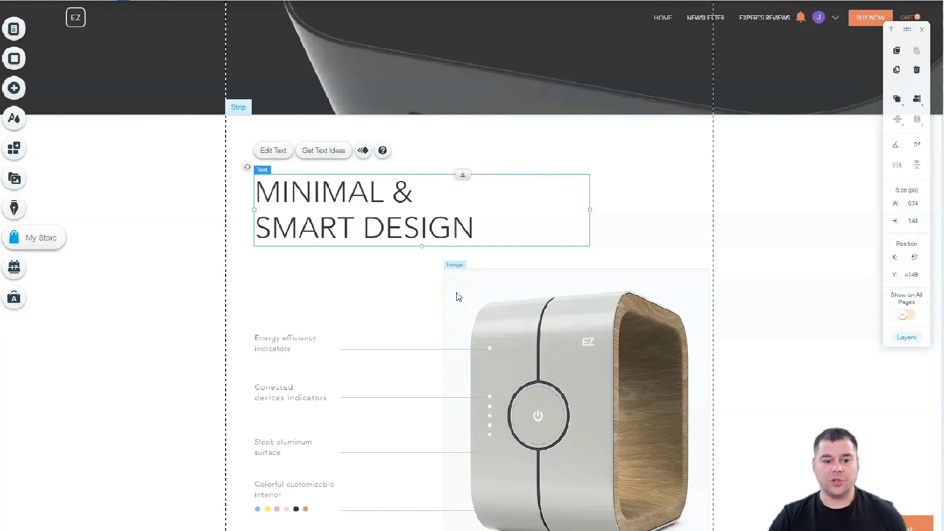
{"action": "scroll", "coordinate": [458, 296], "scroll_direction": "down", "scroll_amount": 3}
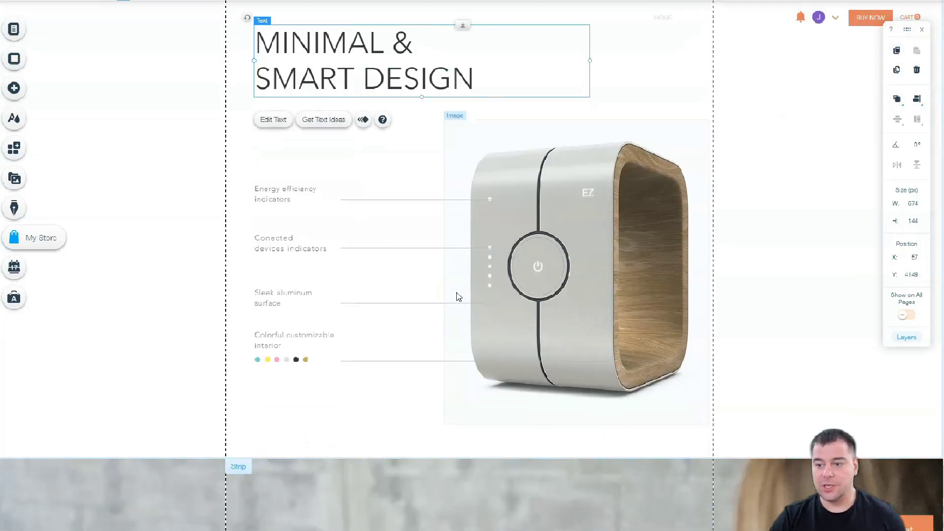
{"action": "left_click", "coordinate": [922, 31]}
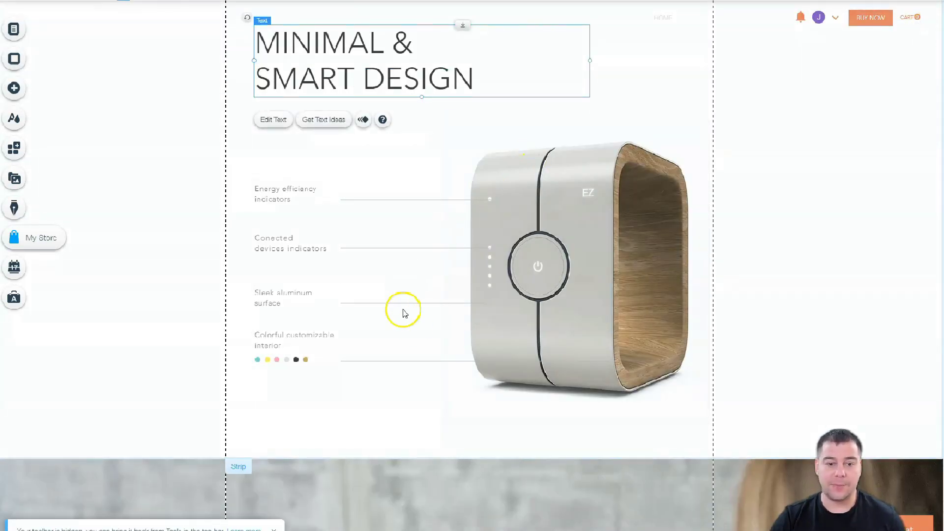
{"action": "scroll", "coordinate": [424, 338], "scroll_direction": "down", "scroll_amount": 7}
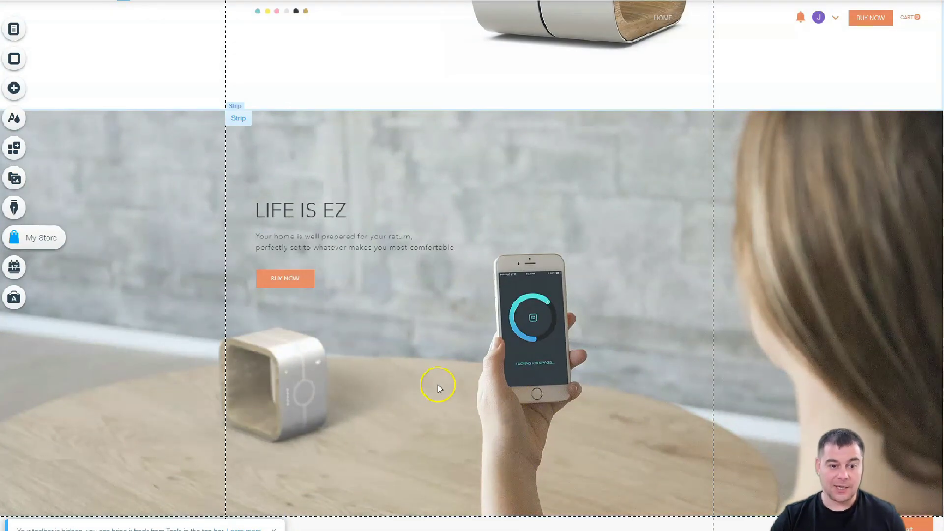
{"action": "scroll", "coordinate": [449, 388], "scroll_direction": "down", "scroll_amount": 5}
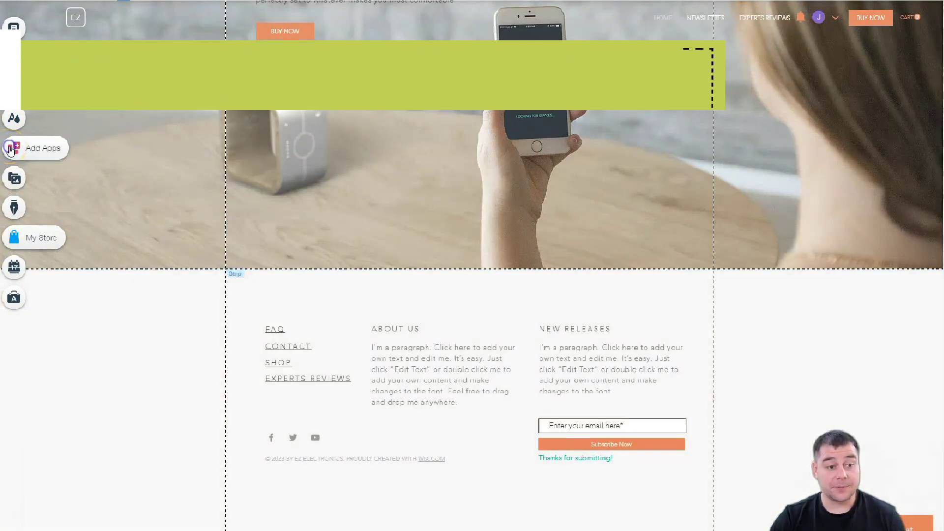
{"action": "left_click", "coordinate": [11, 149]}
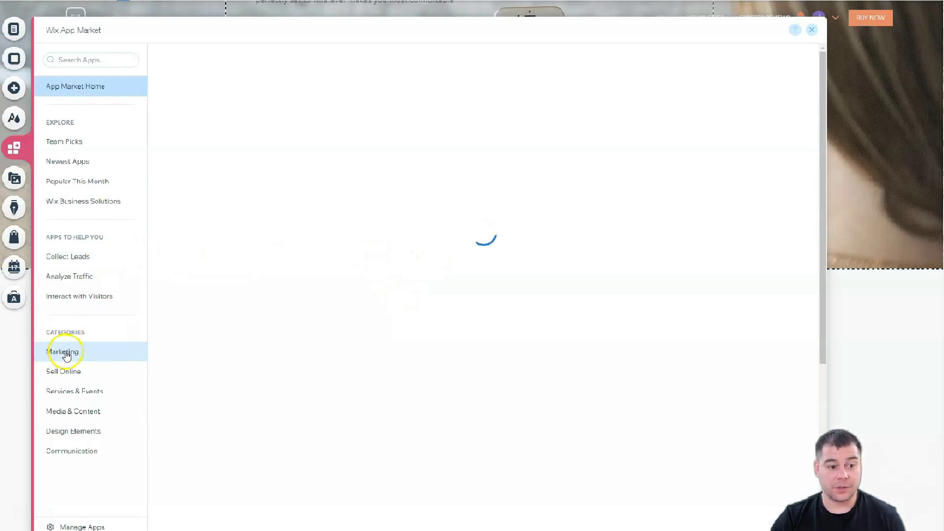
{"action": "left_click", "coordinate": [64, 351]}
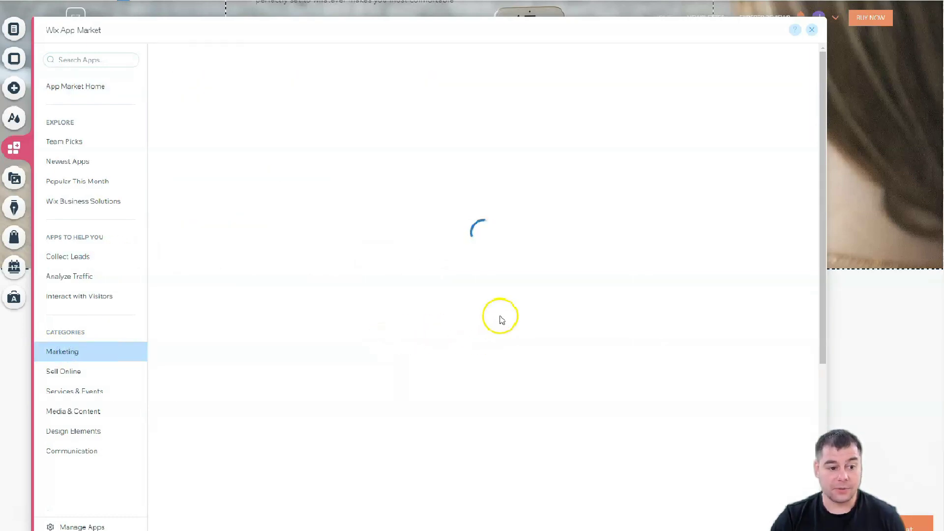
{"action": "scroll", "coordinate": [511, 305], "scroll_direction": "down", "scroll_amount": 5}
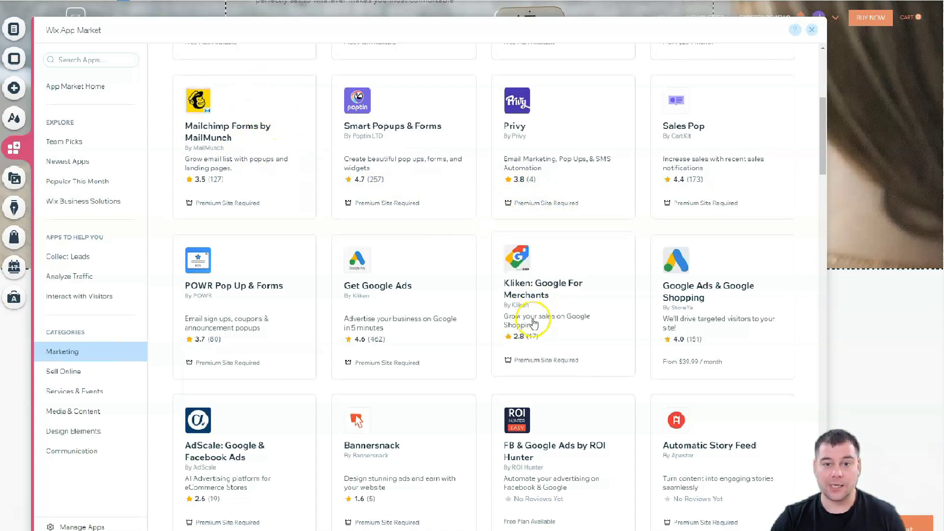
{"action": "scroll", "coordinate": [511, 311], "scroll_direction": "down", "scroll_amount": 5}
{"action": "scroll", "coordinate": [500, 302], "scroll_direction": "down", "scroll_amount": 12}
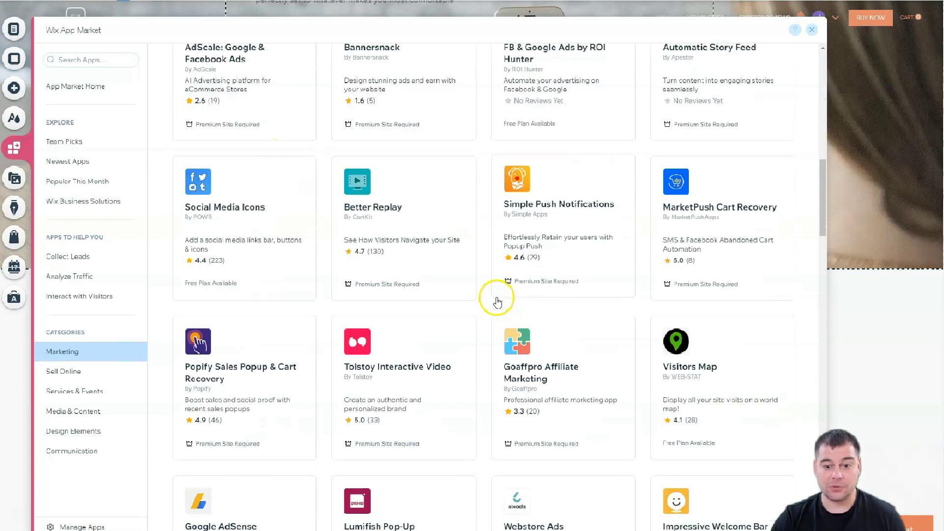
{"action": "scroll", "coordinate": [486, 292], "scroll_direction": "down", "scroll_amount": 12}
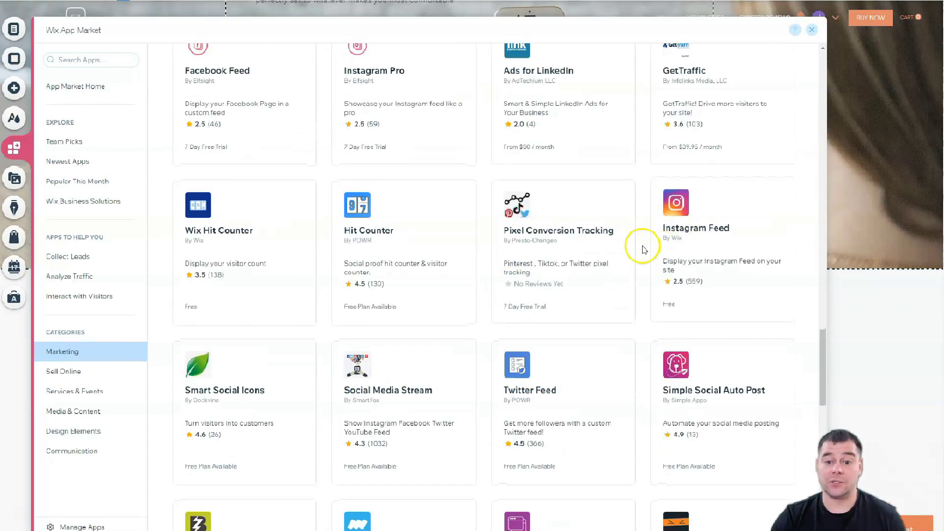
{"action": "left_click", "coordinate": [714, 263]}
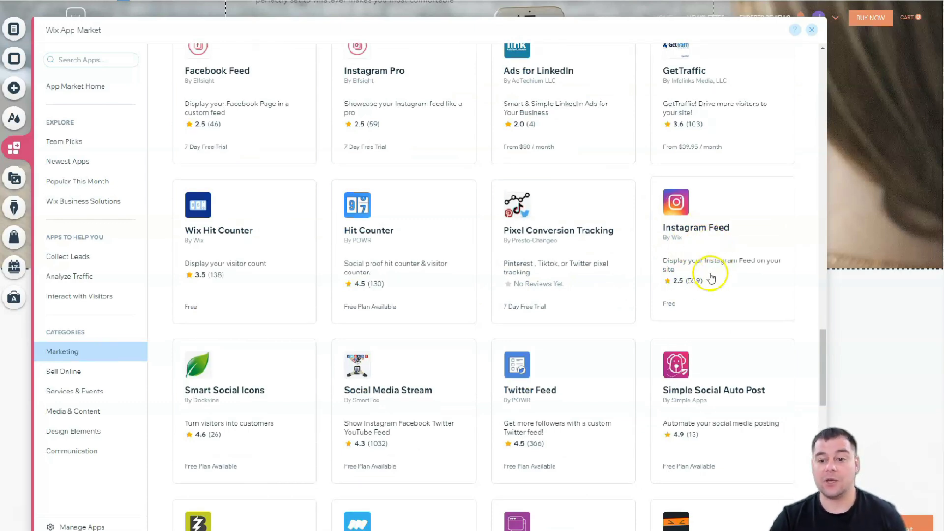
{"action": "scroll", "coordinate": [688, 253], "scroll_direction": "down", "scroll_amount": 4}
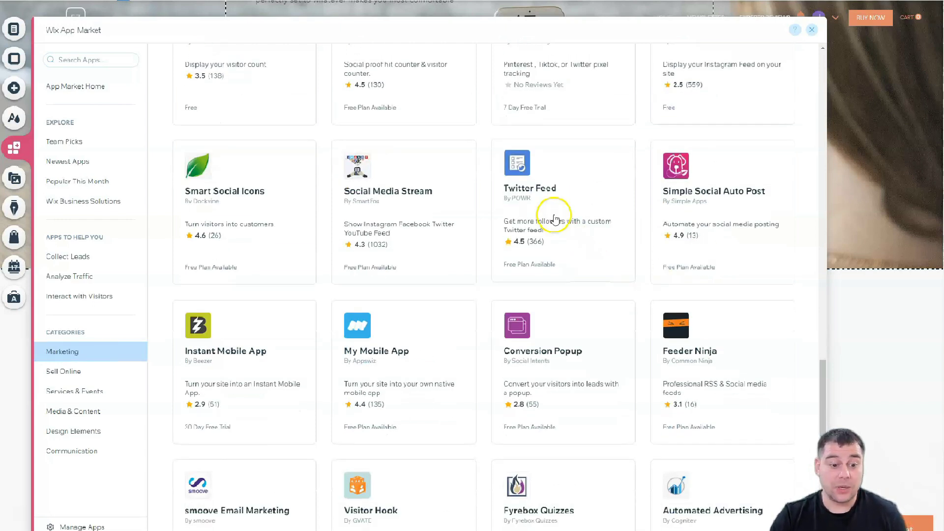
{"action": "left_click", "coordinate": [812, 30]}
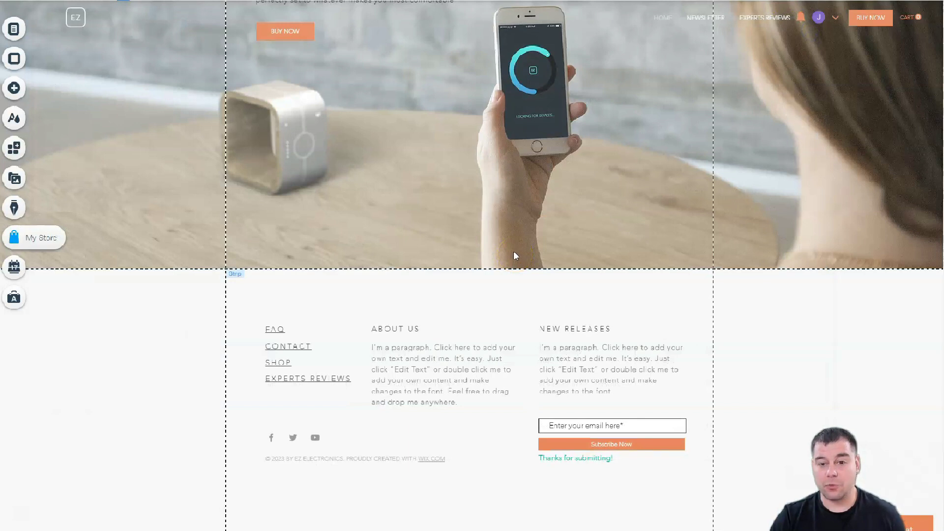
{"action": "scroll", "coordinate": [514, 254], "scroll_direction": "up", "scroll_amount": 5}
{"action": "scroll", "coordinate": [514, 255], "scroll_direction": "up", "scroll_amount": 12}
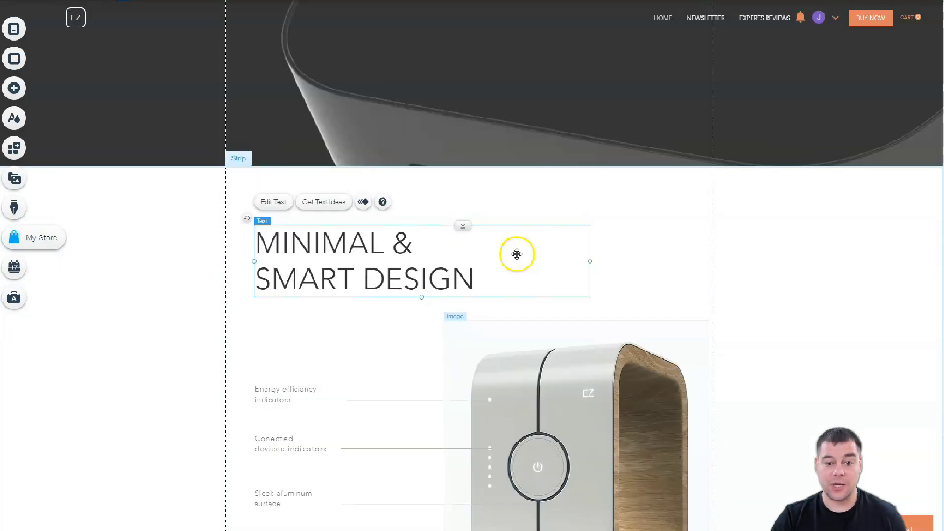
{"action": "scroll", "coordinate": [517, 256], "scroll_direction": "up", "scroll_amount": 10}
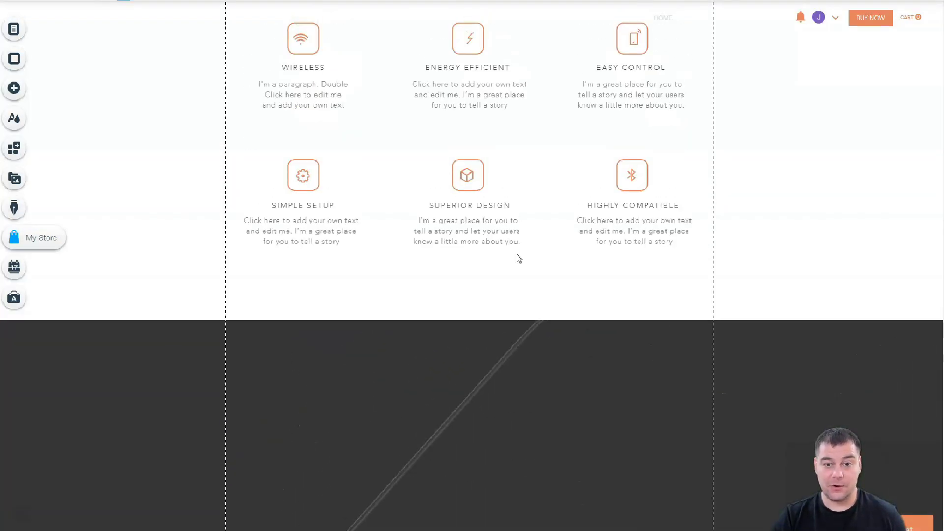
{"action": "scroll", "coordinate": [517, 257], "scroll_direction": "up", "scroll_amount": 10}
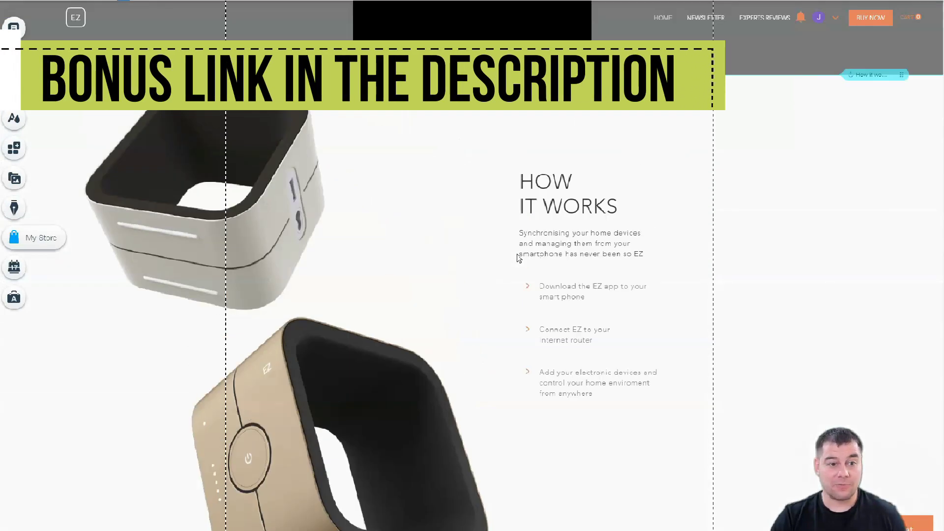
{"action": "scroll", "coordinate": [517, 256], "scroll_direction": "up", "scroll_amount": 8}
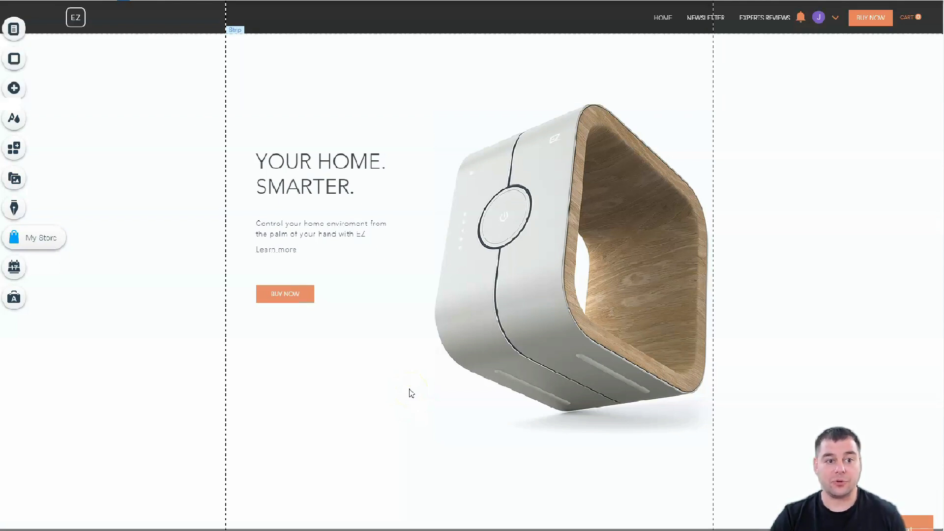
{"action": "left_click", "coordinate": [212, 143]}
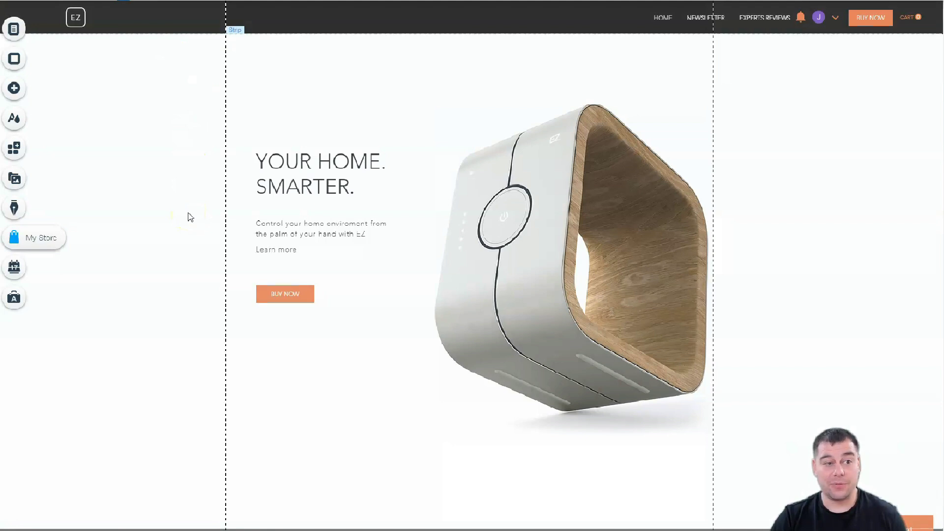
{"action": "left_click", "coordinate": [190, 210]}
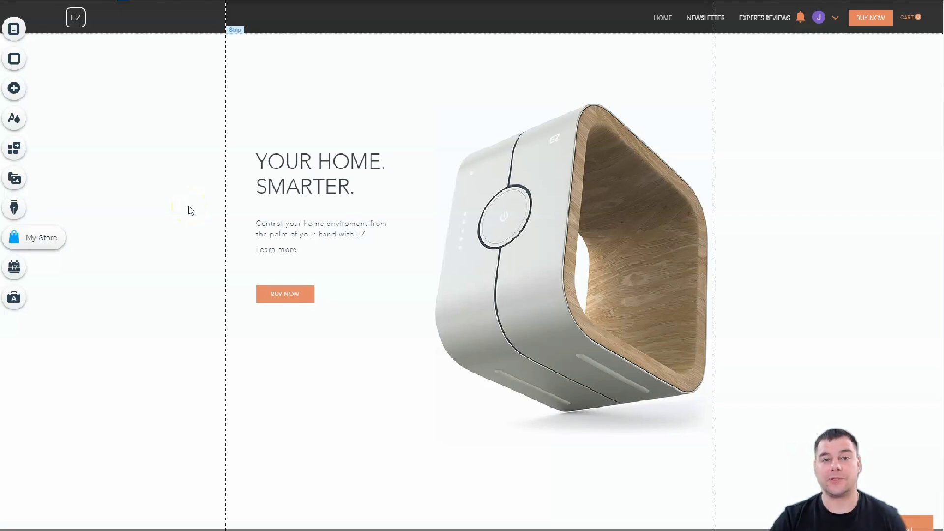
{"action": "left_click", "coordinate": [181, 215]}
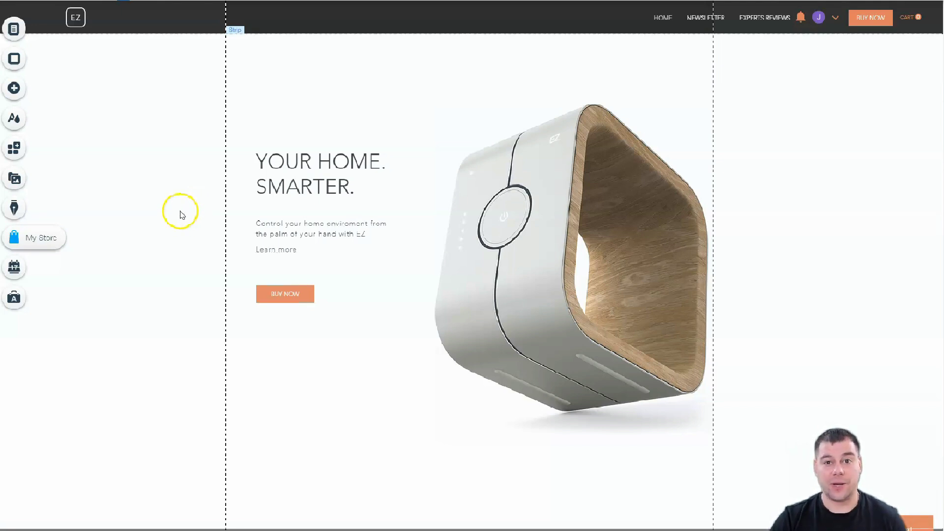